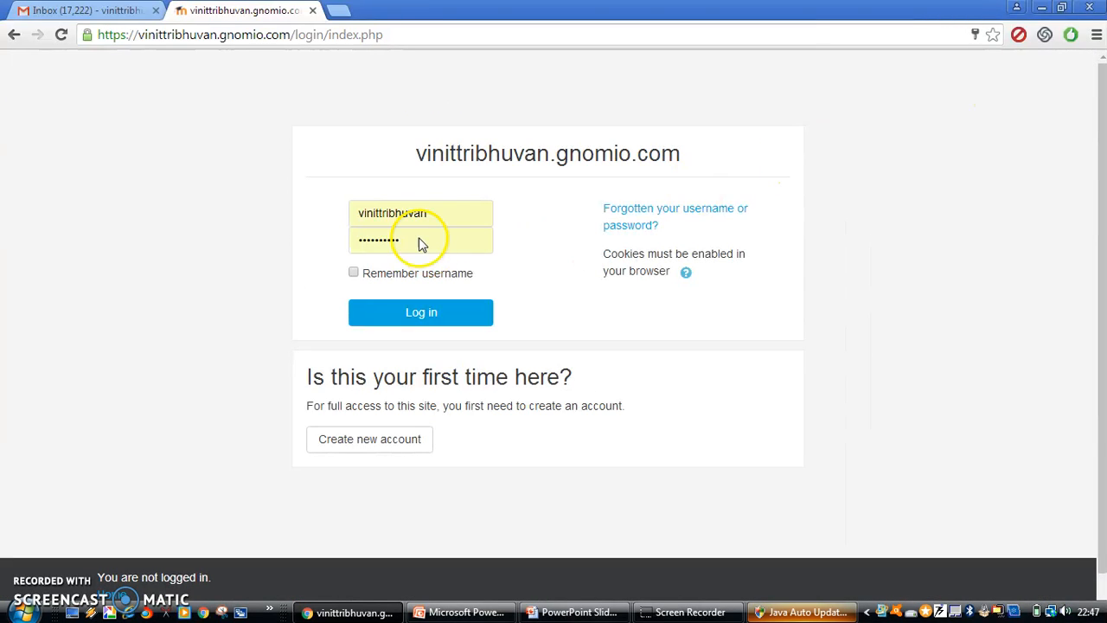
Enter the administrator password on the Gnomio login page
{"action": "left_click", "coordinate": [421, 241]}
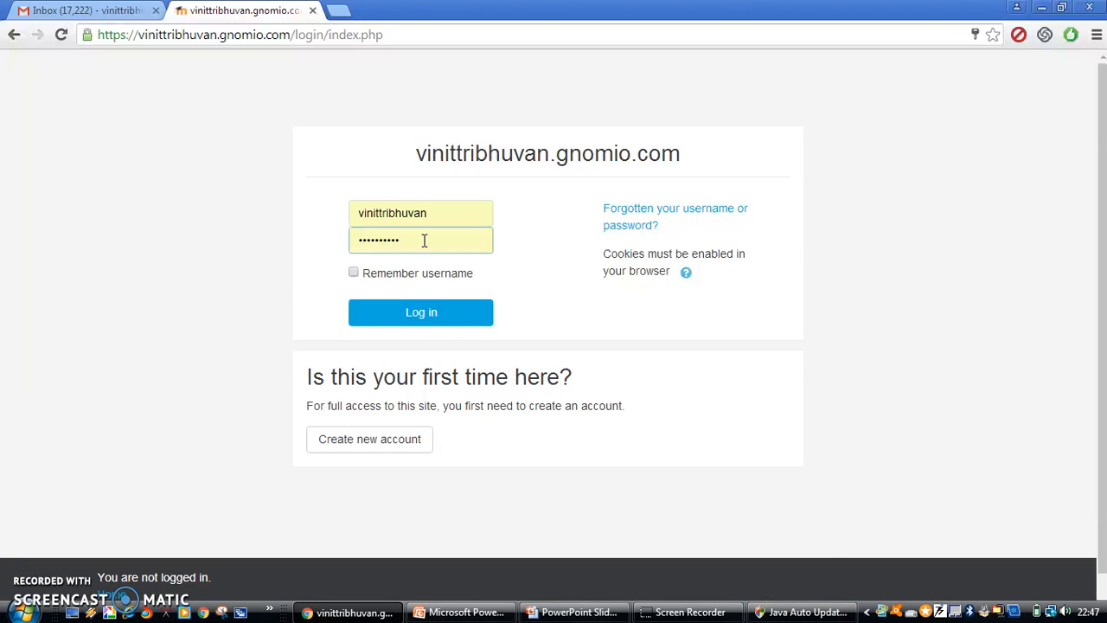
Log in as administrator and go back to the site home page listing the OOP course
{"action": "left_click", "coordinate": [389, 313]}
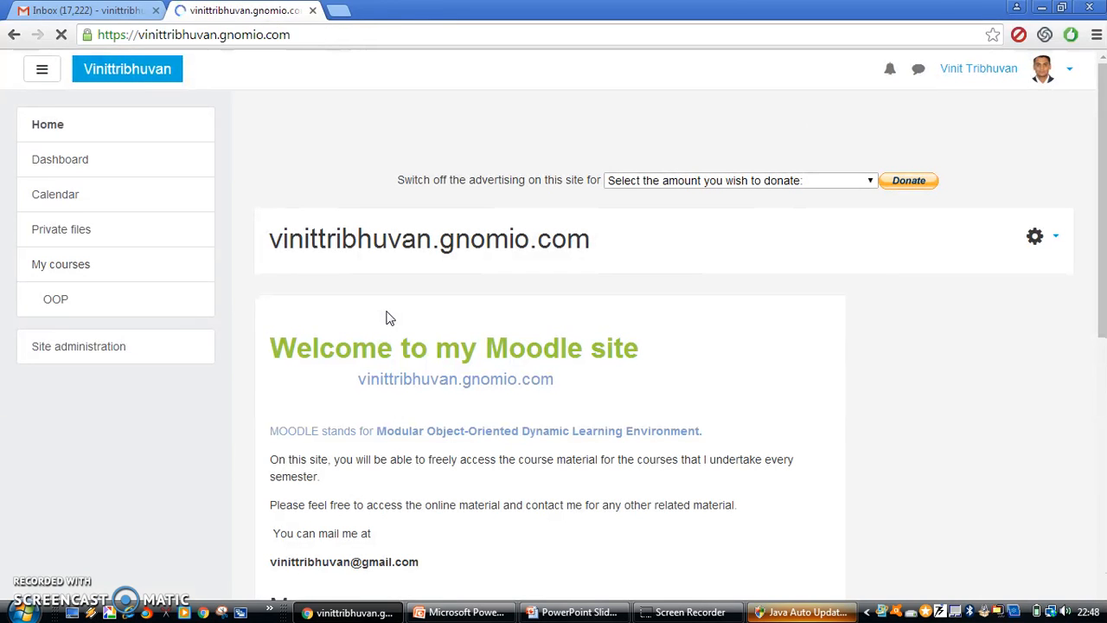
{"action": "left_click_drag", "start_coordinate": [1100, 125], "coordinate": [1106, 240]}
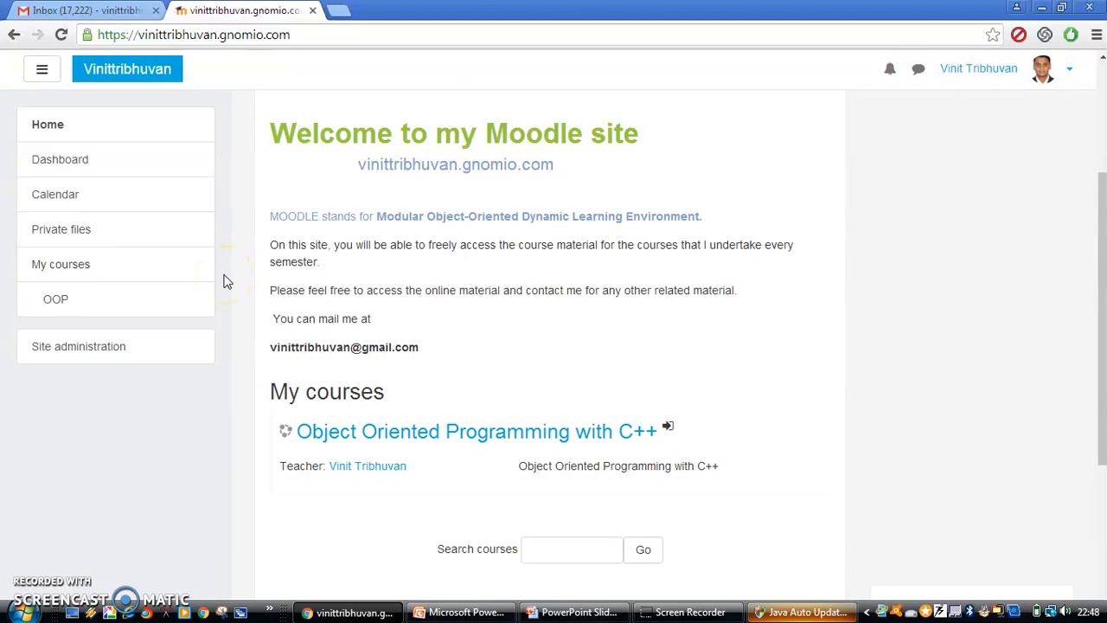
{"action": "left_click", "coordinate": [82, 127]}
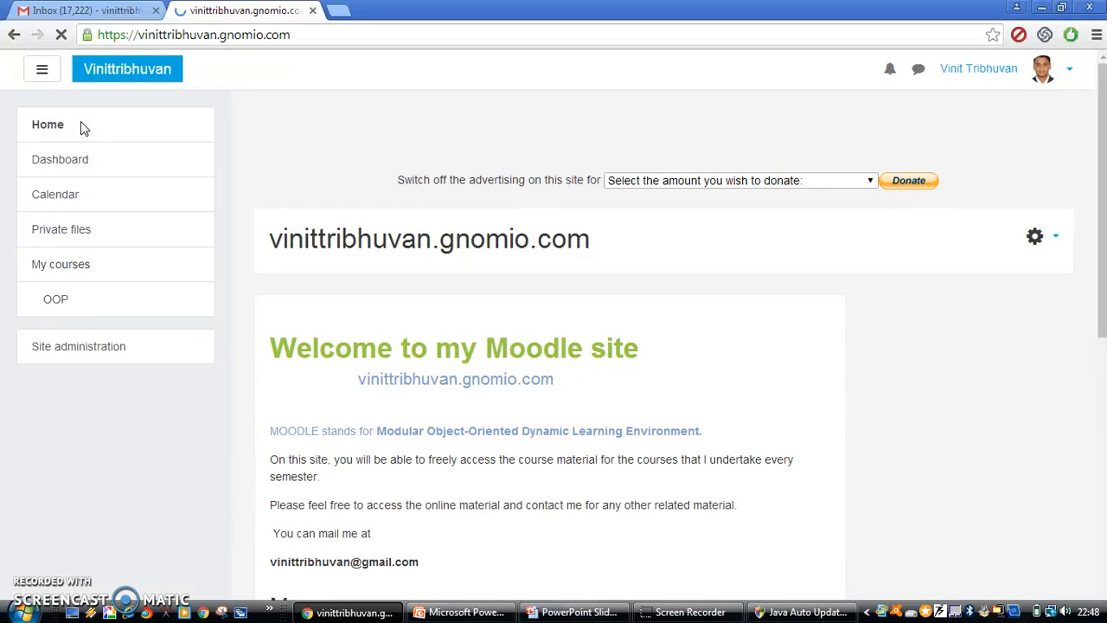
Go through Site administration > Users > Accounts to the Add a new user form
{"action": "left_click", "coordinate": [72, 350]}
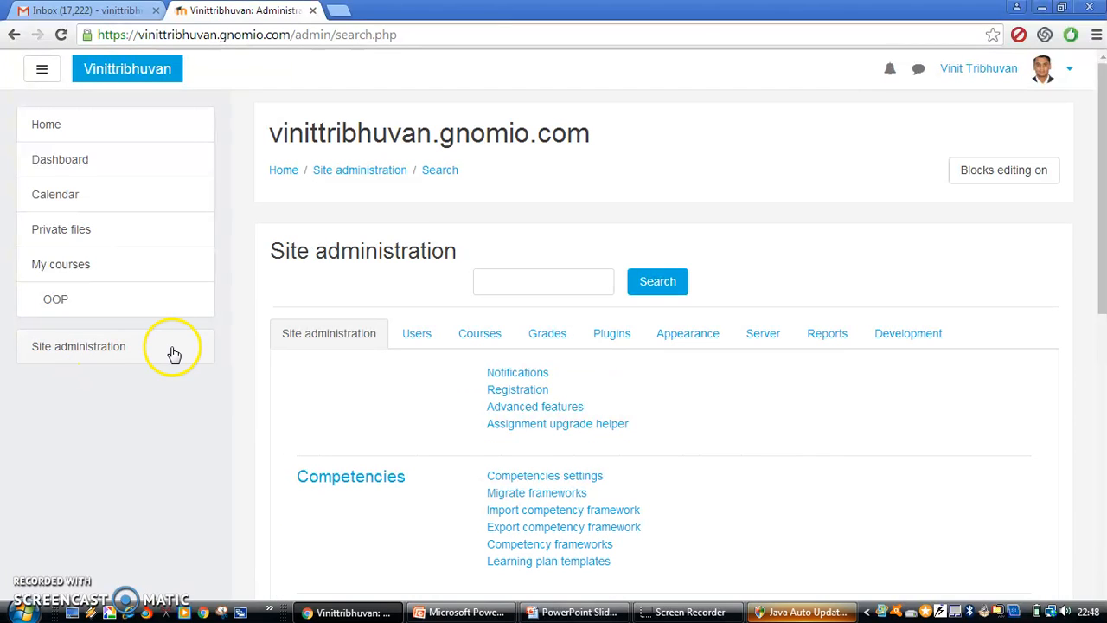
{"action": "left_click", "coordinate": [415, 341]}
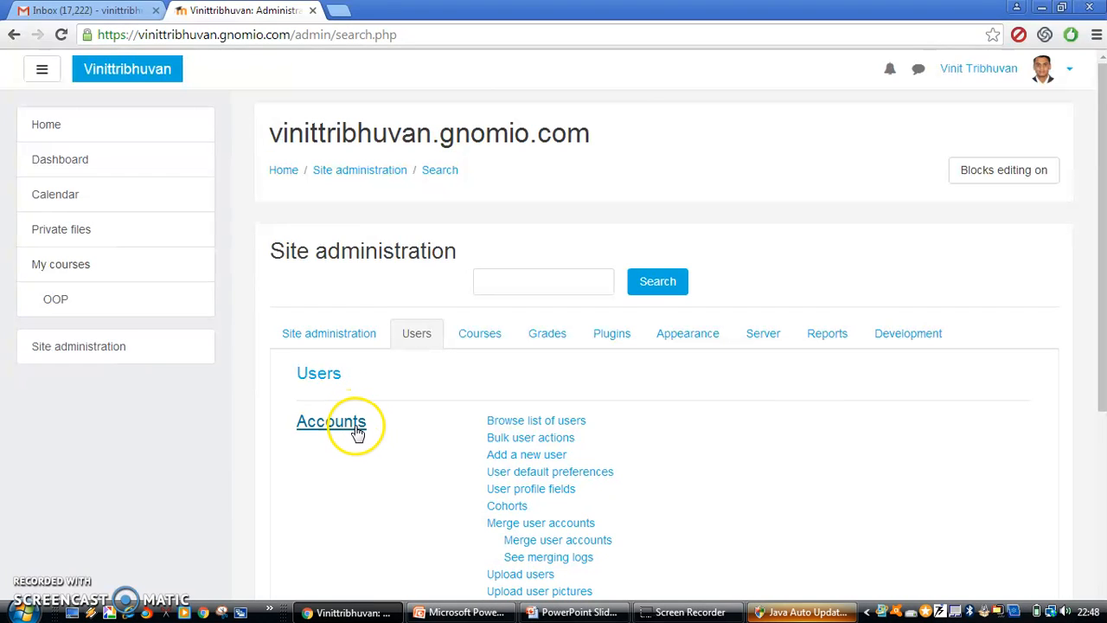
{"action": "left_click", "coordinate": [524, 457]}
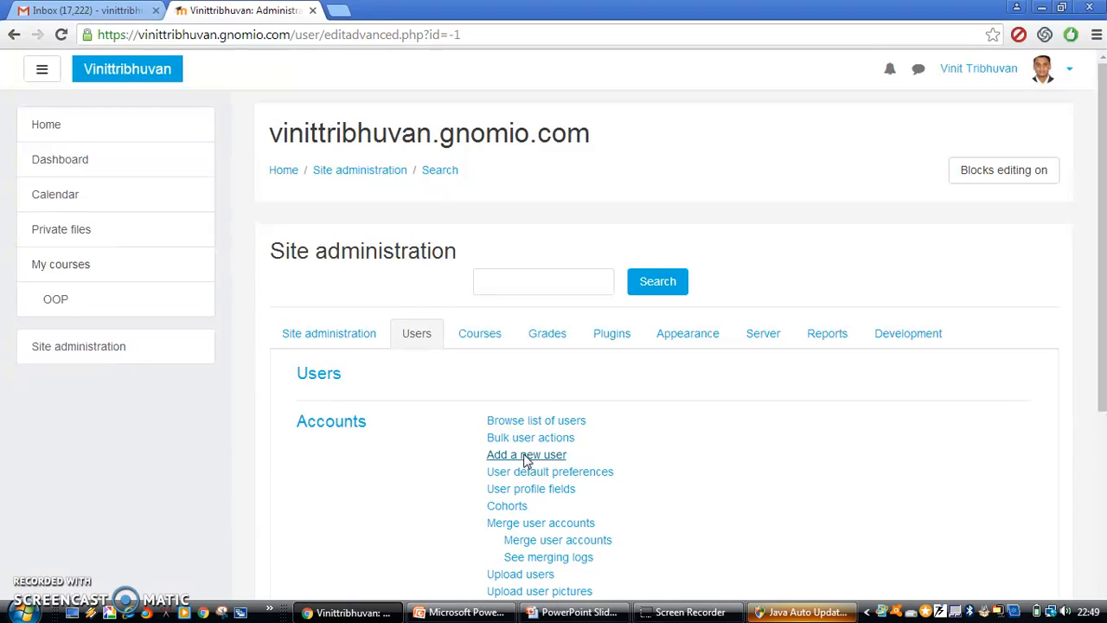
{"action": "left_click", "coordinate": [498, 457]}
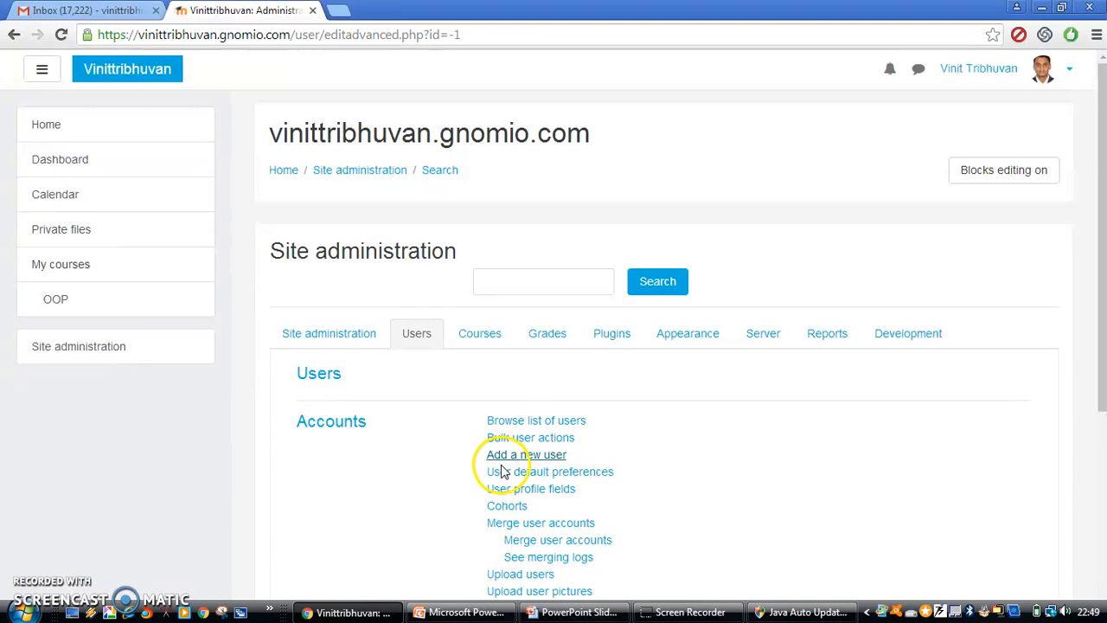
{"action": "left_click", "coordinate": [497, 456]}
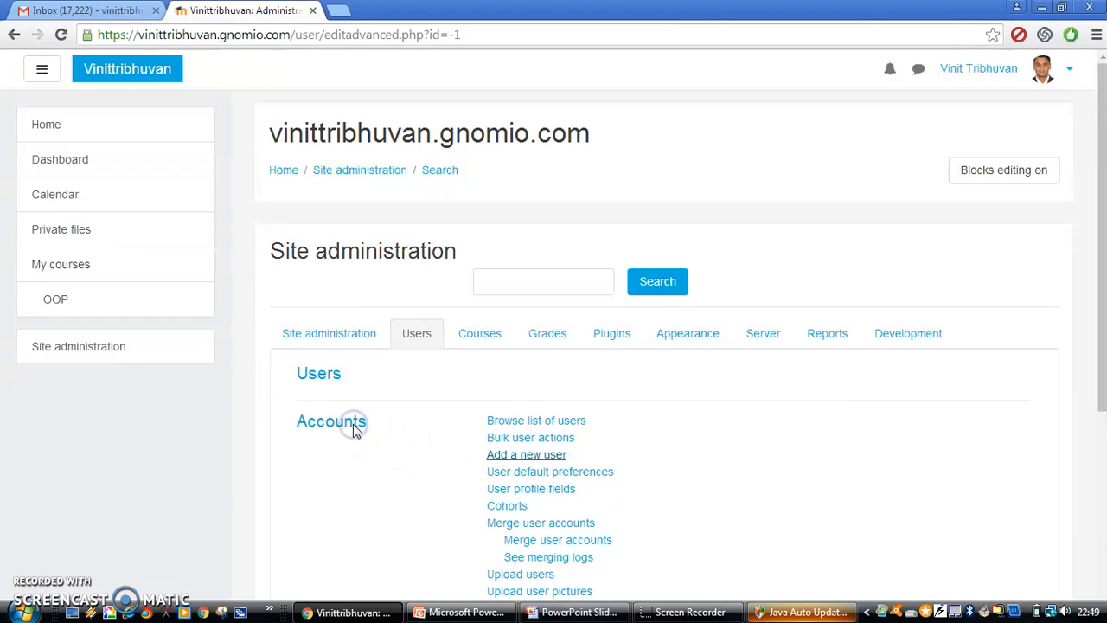
{"action": "left_click", "coordinate": [526, 455]}
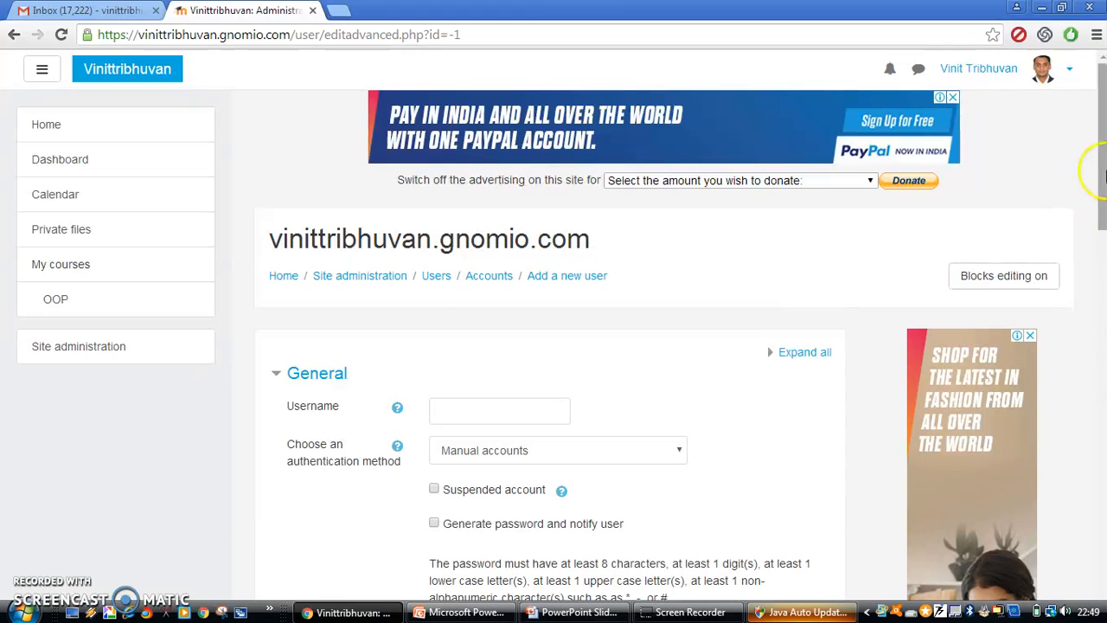
Enter the new account's username and a compliant password, then show the password unmasked
{"action": "left_click_drag", "start_coordinate": [1103, 178], "coordinate": [1103, 217]}
{"action": "left_click", "coordinate": [495, 281]}
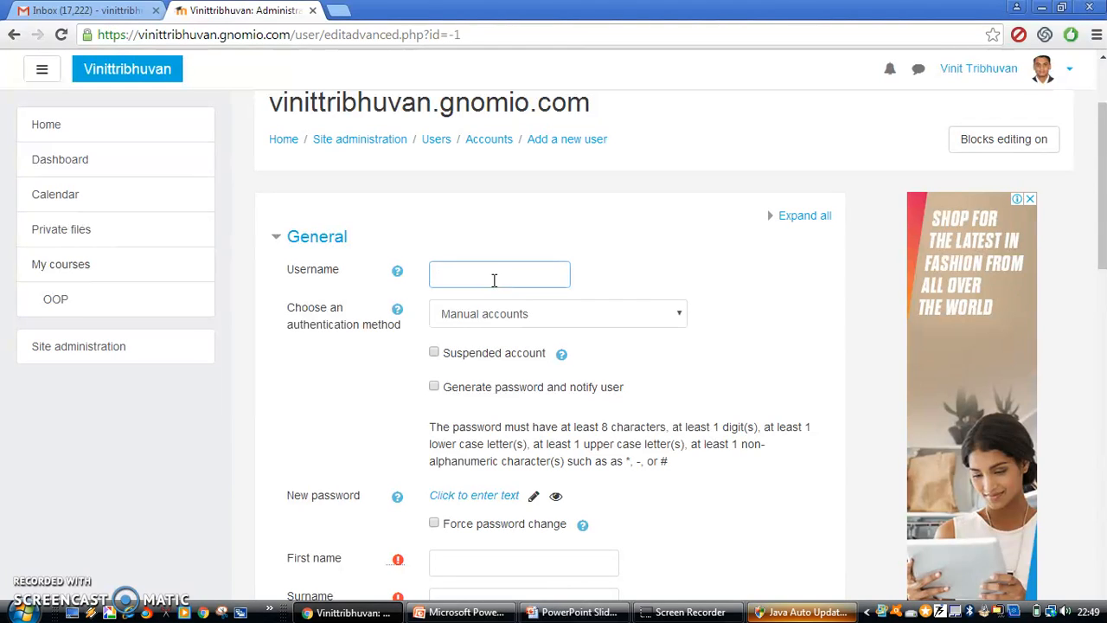
{"action": "type", "text": "stuser1"}
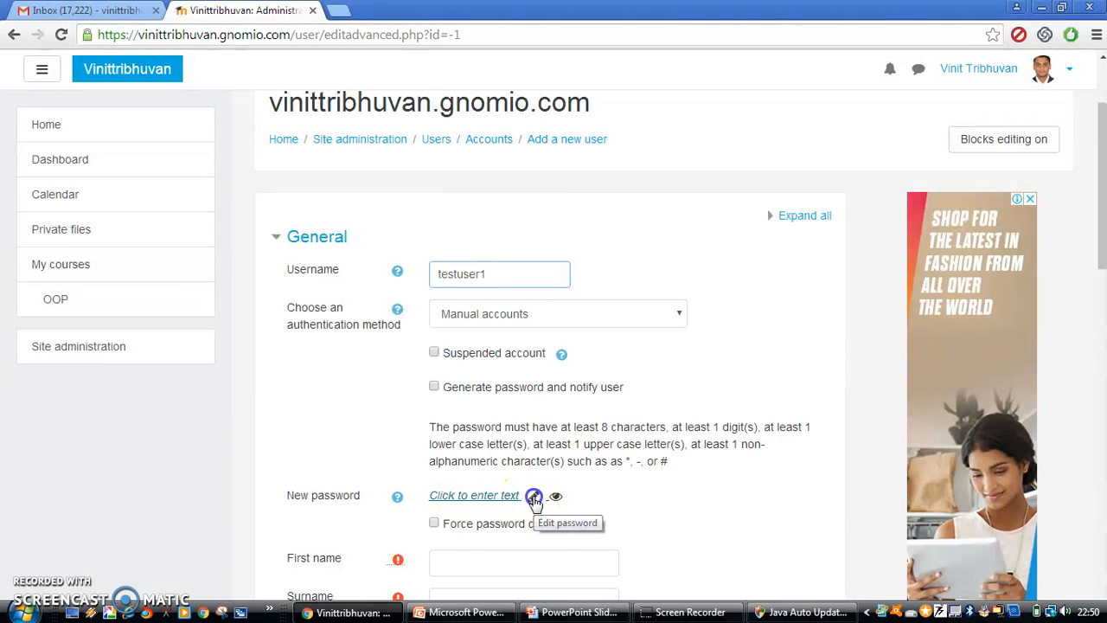
{"action": "left_click", "coordinate": [533, 495]}
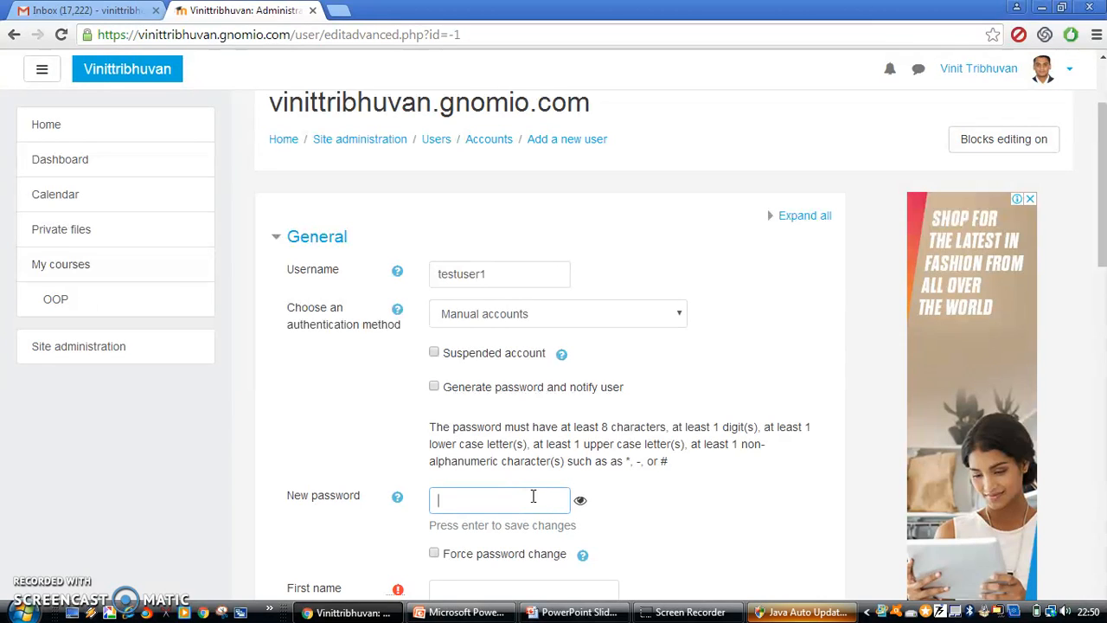
{"action": "type", "text": "Test1234"}
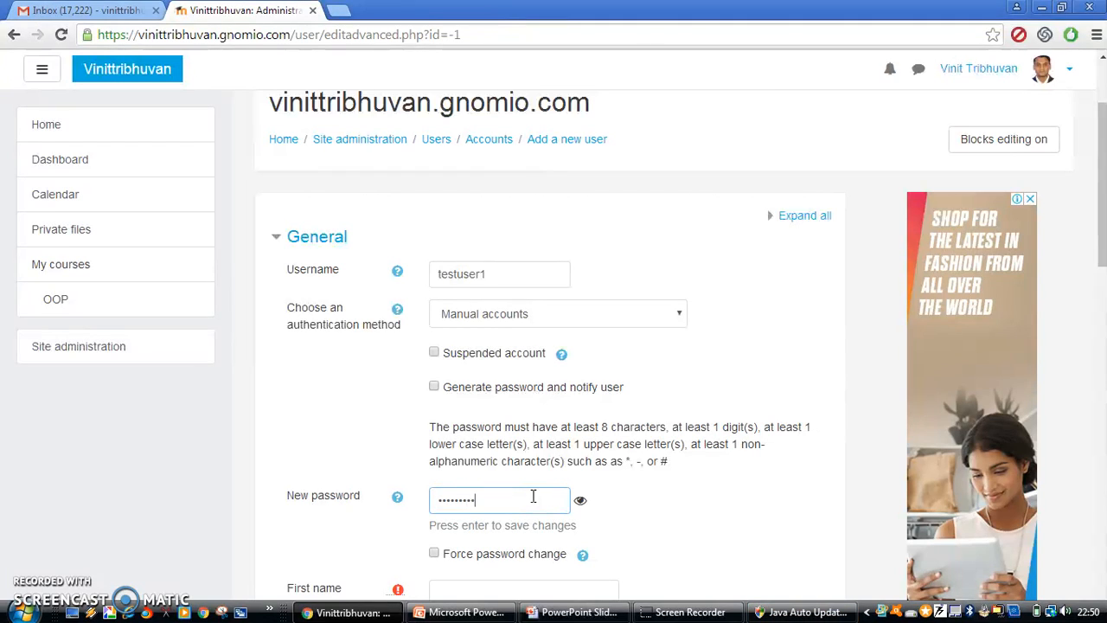
{"action": "left_click", "coordinate": [581, 502]}
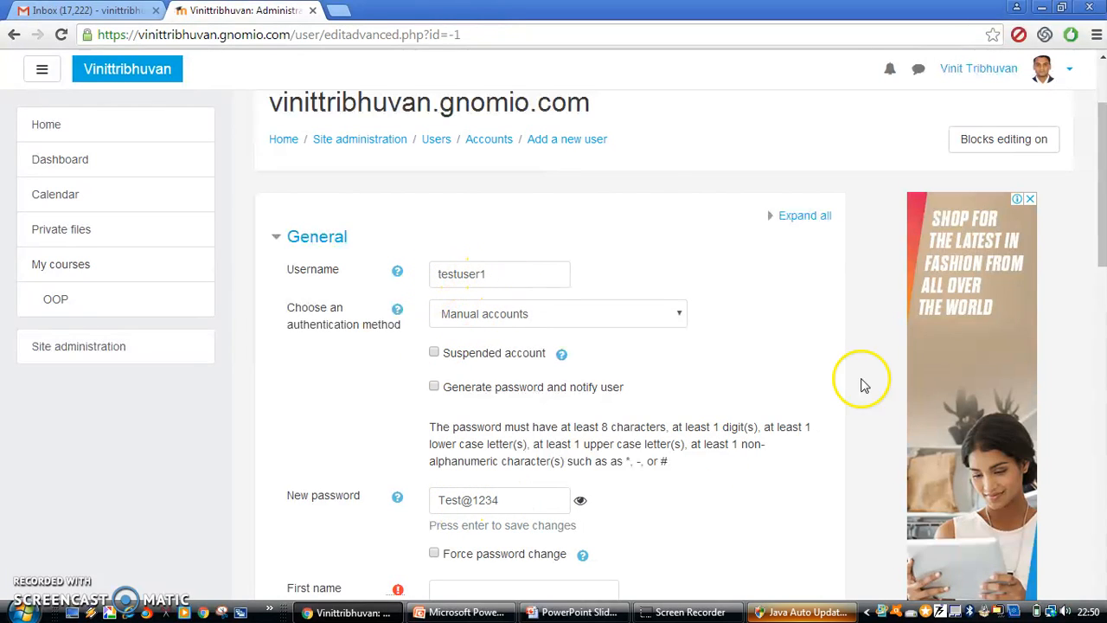
Fill in the new user's first name, surname and e-mail address fields
{"action": "left_click_drag", "start_coordinate": [1104, 220], "coordinate": [1104, 325]}
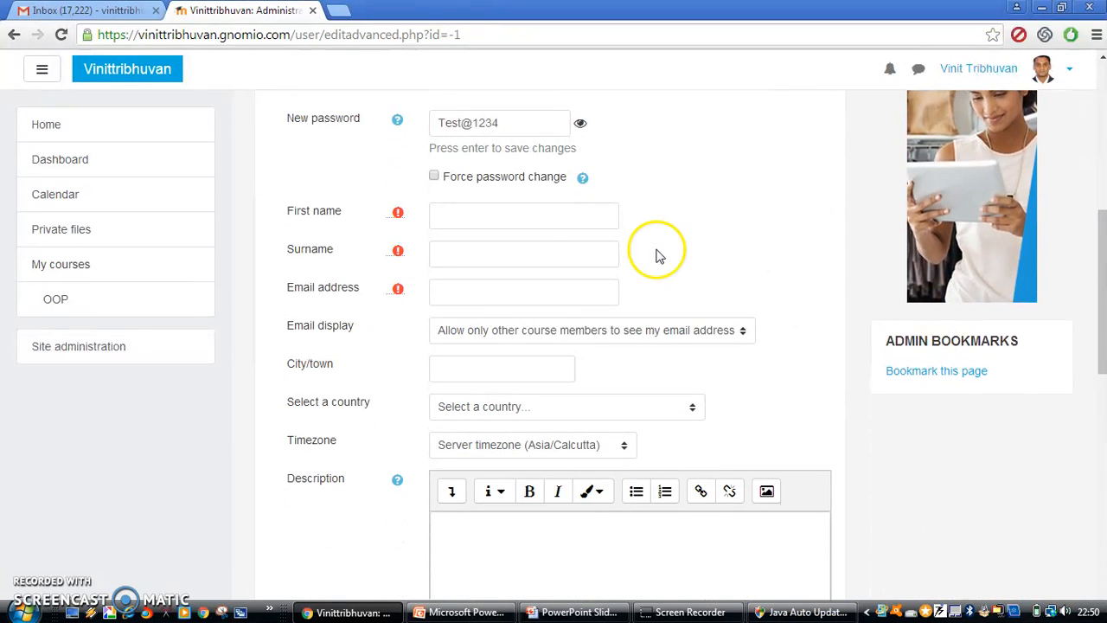
{"action": "left_click", "coordinate": [534, 217]}
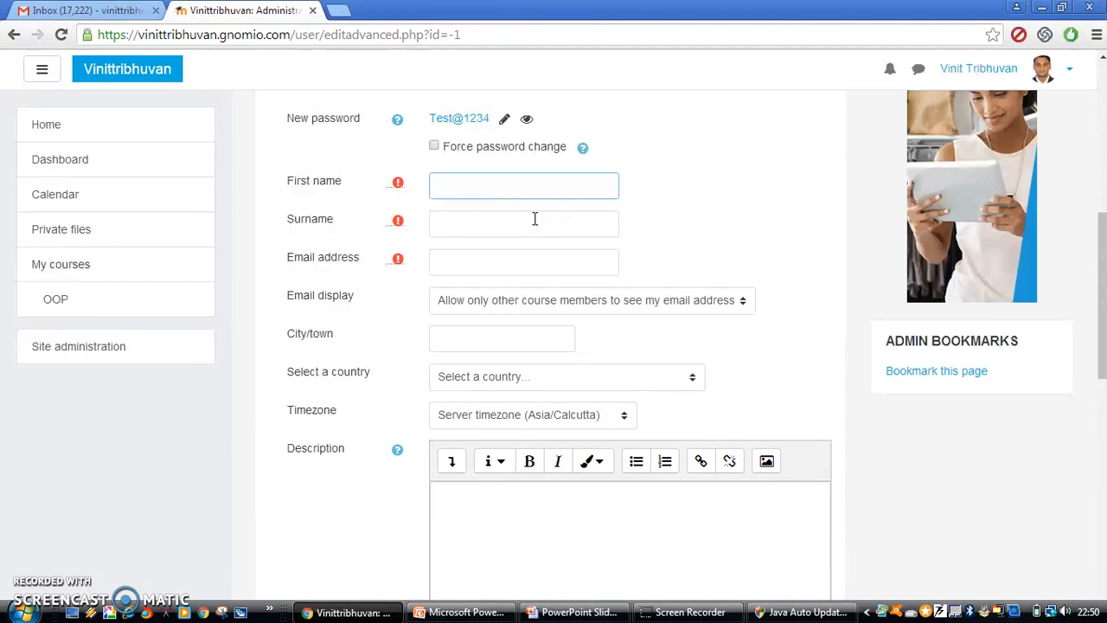
{"action": "type", "text": "Test1"}
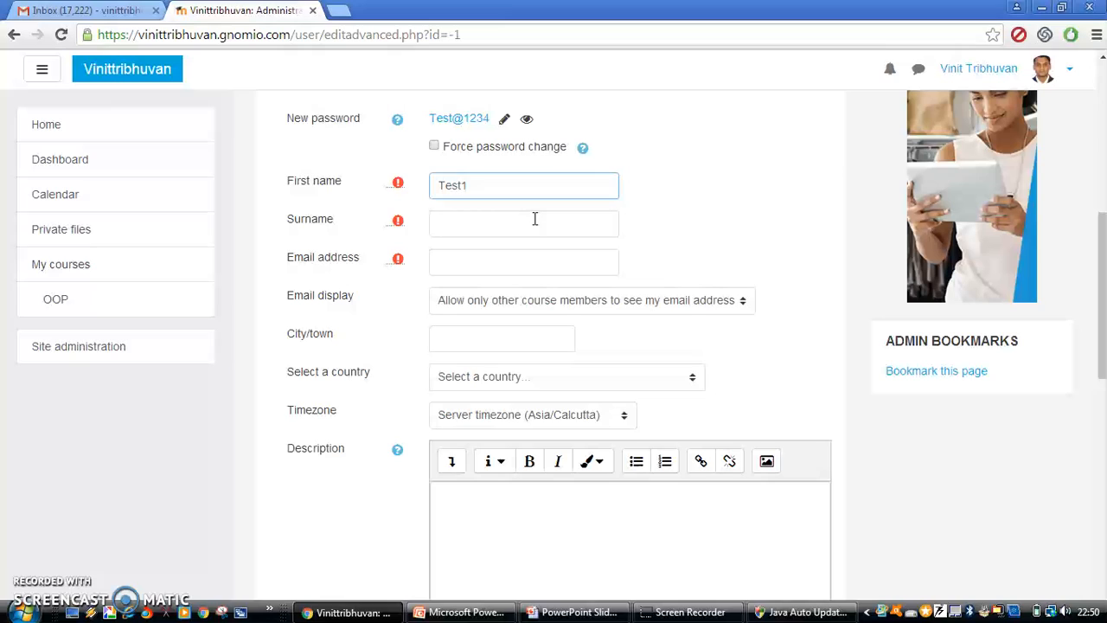
{"action": "left_click", "coordinate": [535, 219]}
{"action": "type", "text": "User"}
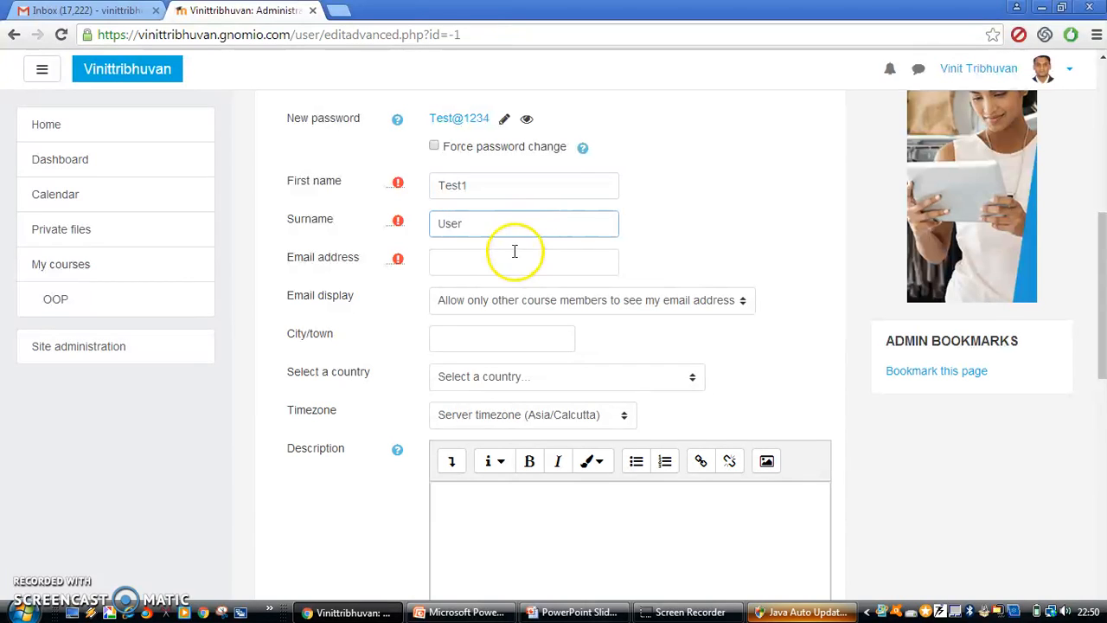
{"action": "left_click", "coordinate": [513, 262]}
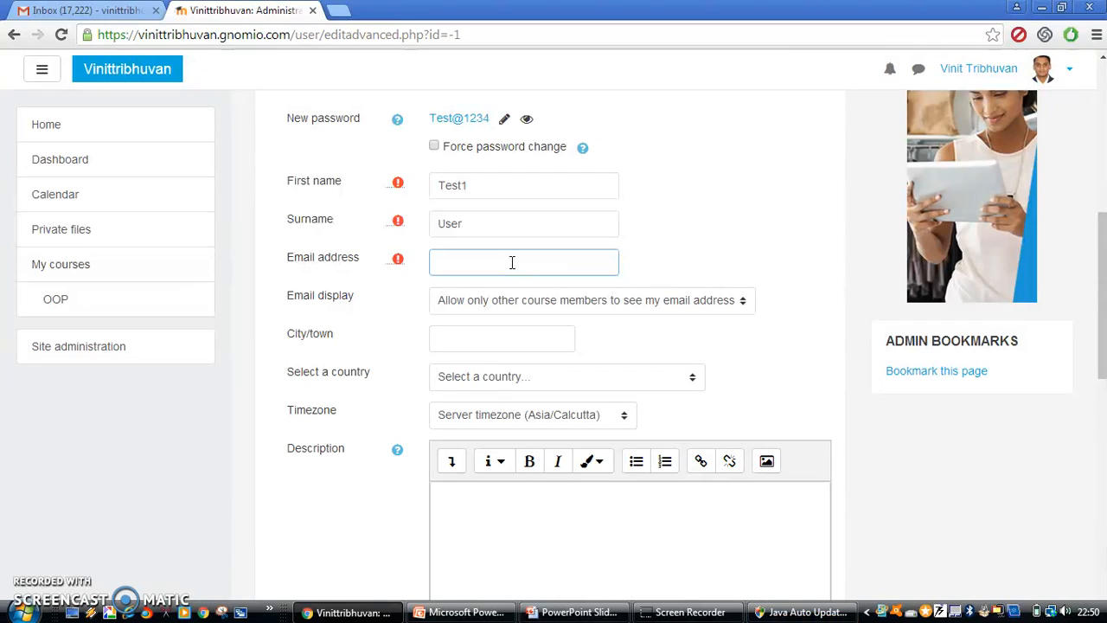
{"action": "type", "text": "test@xyz.com"}
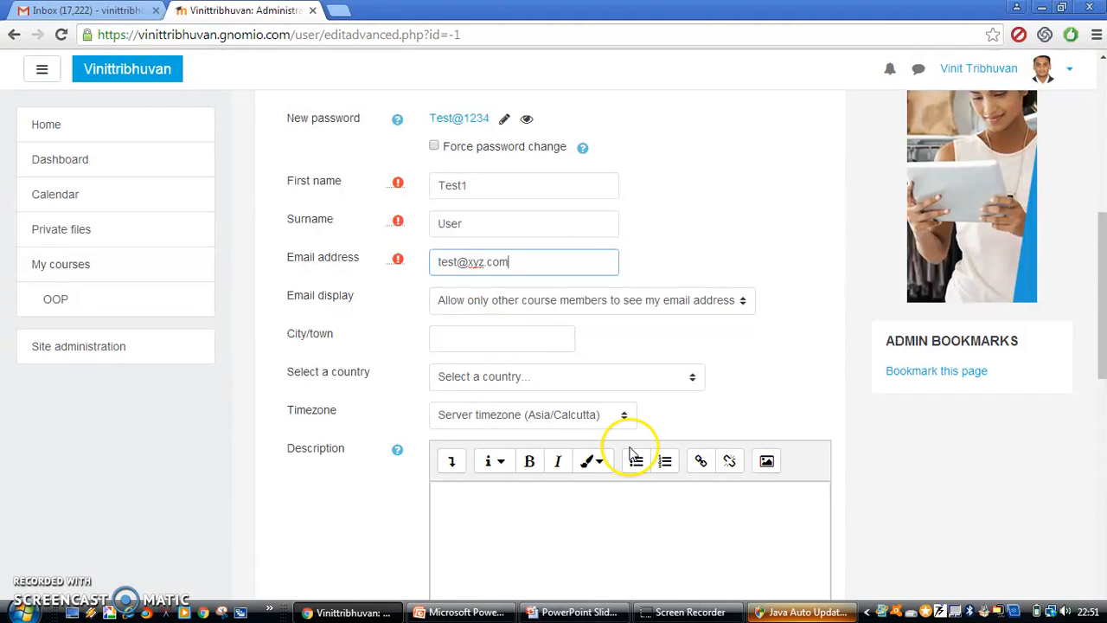
{"action": "left_click_drag", "start_coordinate": [1104, 239], "coordinate": [1101, 153]}
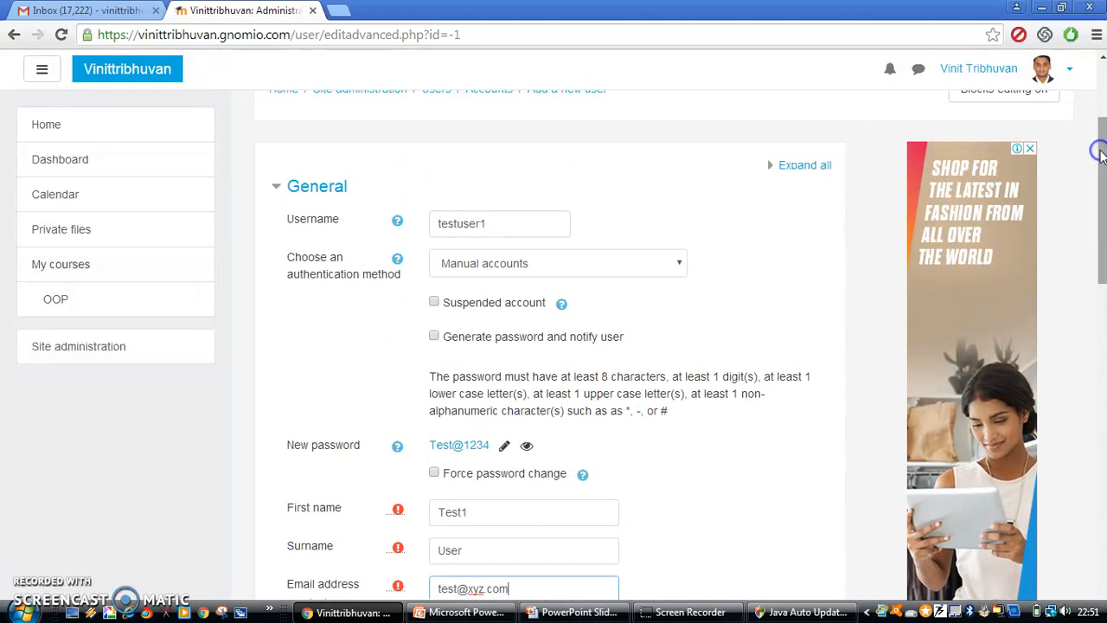
Copy the new username into a fresh Notepad note
{"action": "double_click", "coordinate": [474, 225]}
{"action": "key", "text": "ctrl+c"}
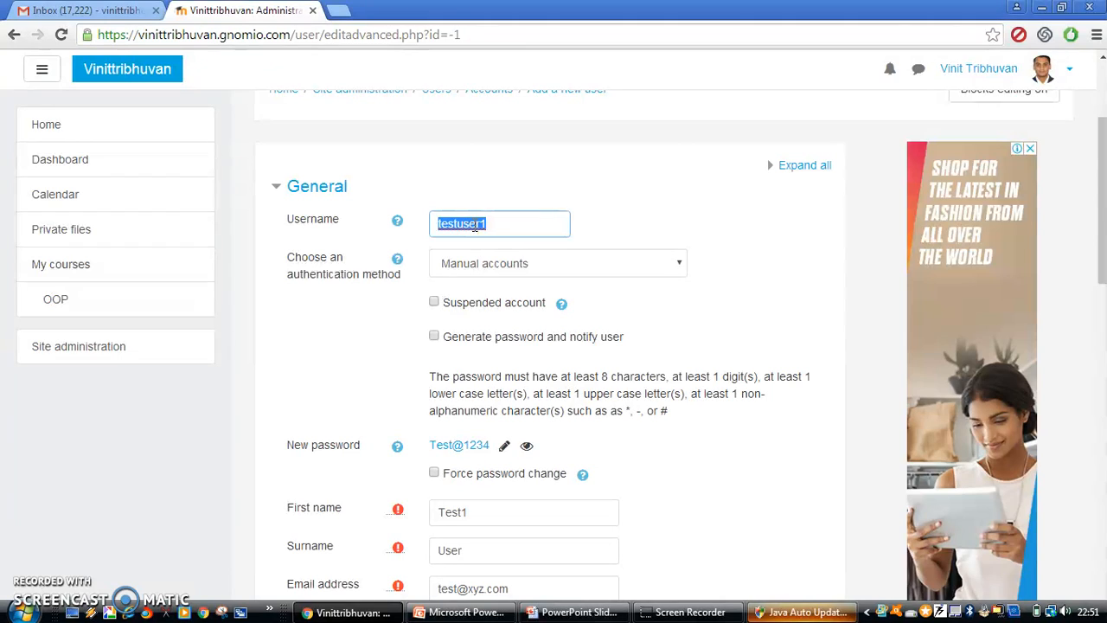
{"action": "key", "text": "super"}
{"action": "type", "text": "notepad"}
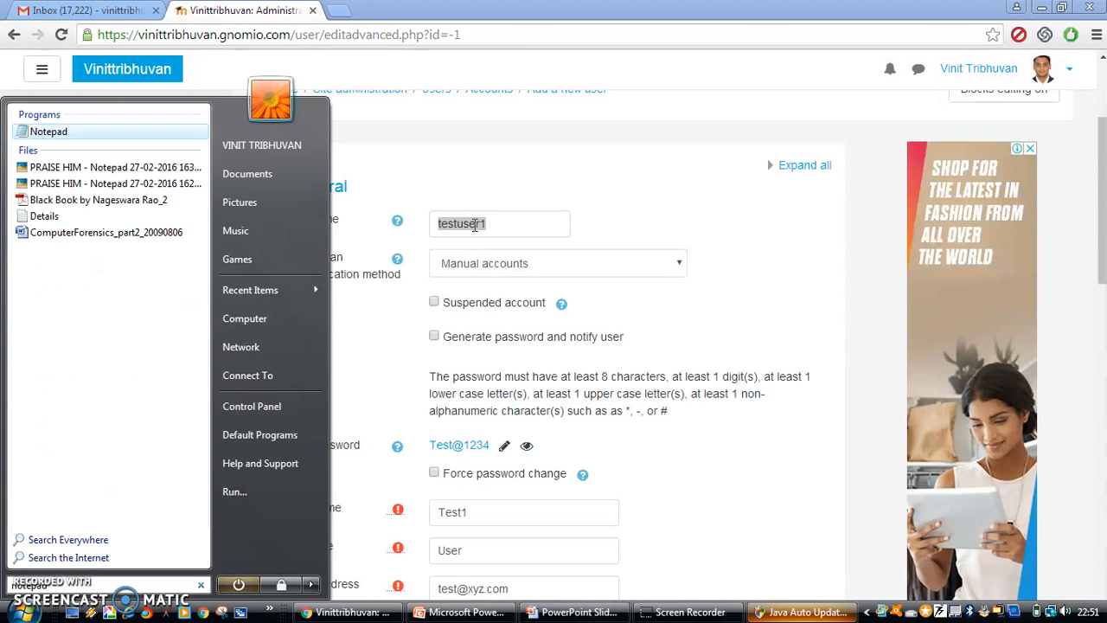
{"action": "key", "text": "Return"}
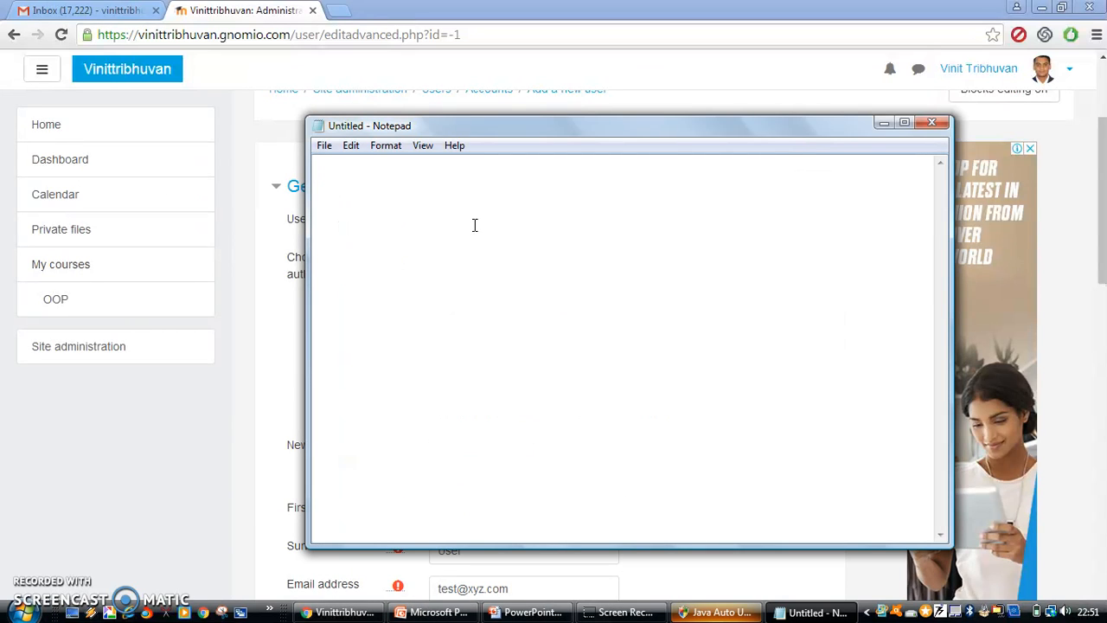
{"action": "key", "text": "ctrl+v"}
Note the password in Notepad, then scroll the browser form down to Create user
{"action": "key", "text": "alt+Tab"}
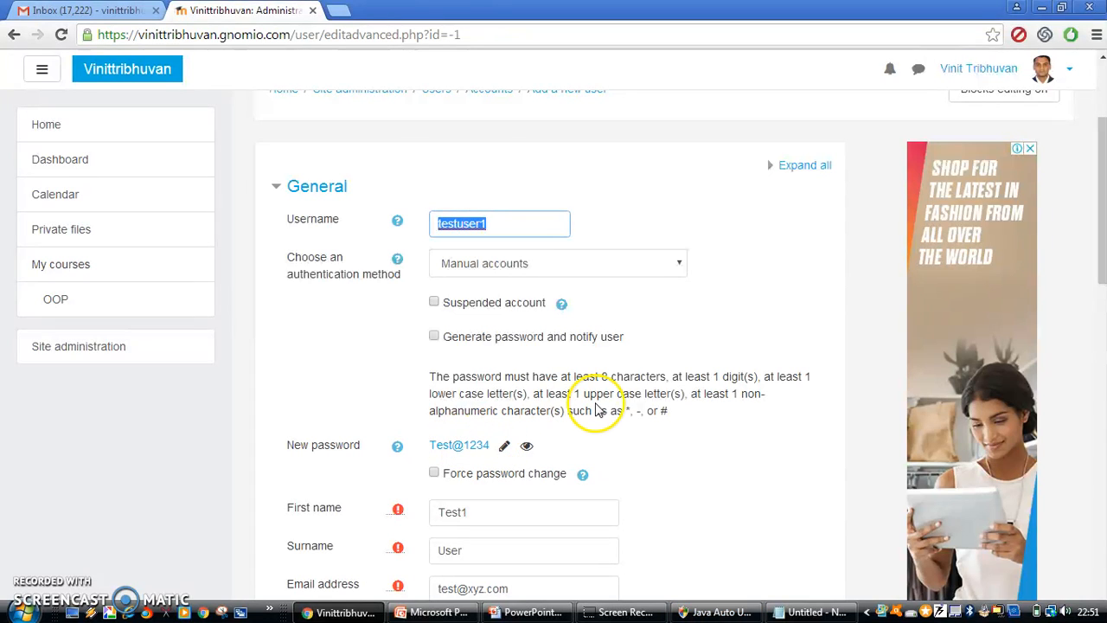
{"action": "key", "text": "alt+Tab"}
{"action": "type", "text": "T"}
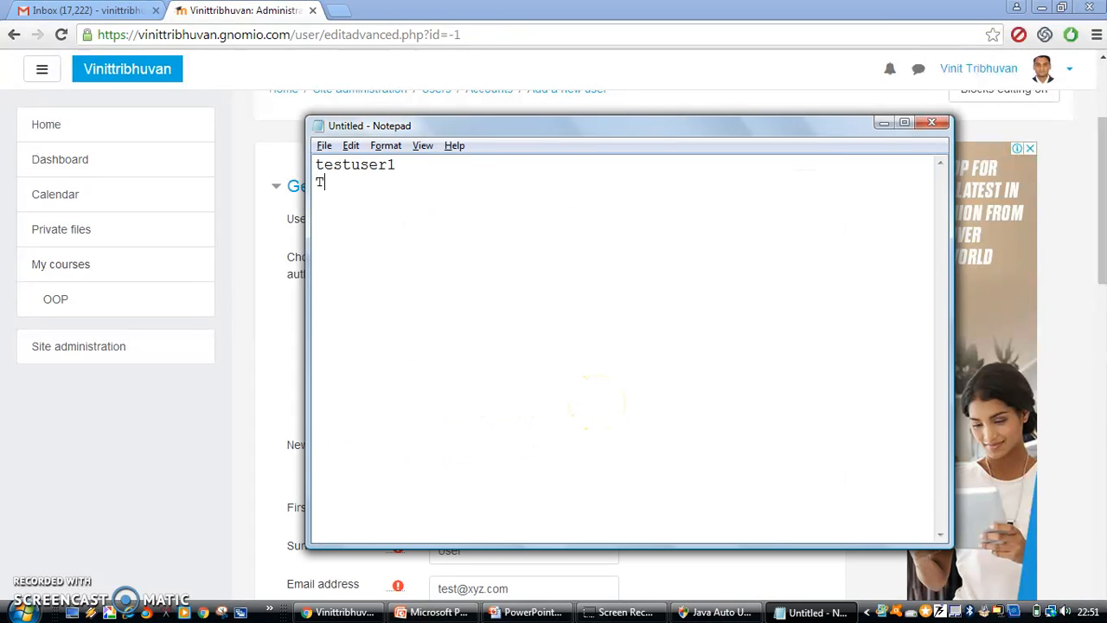
{"action": "type", "text": "est@1234"}
{"action": "key", "text": "alt+Tab"}
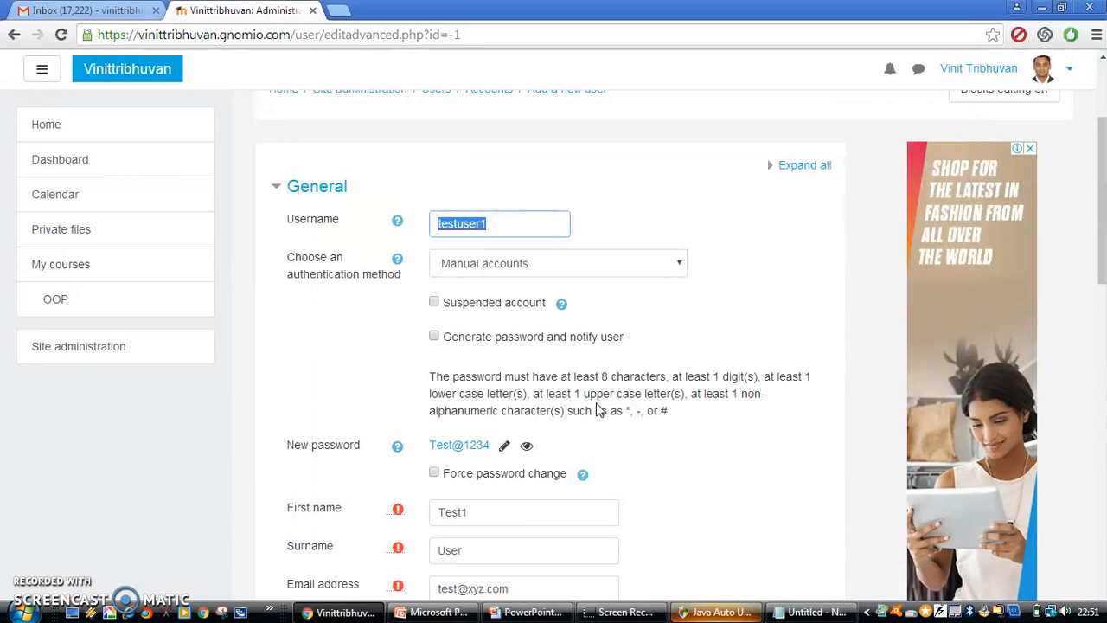
{"action": "left_click_drag", "start_coordinate": [1103, 218], "coordinate": [1103, 545]}
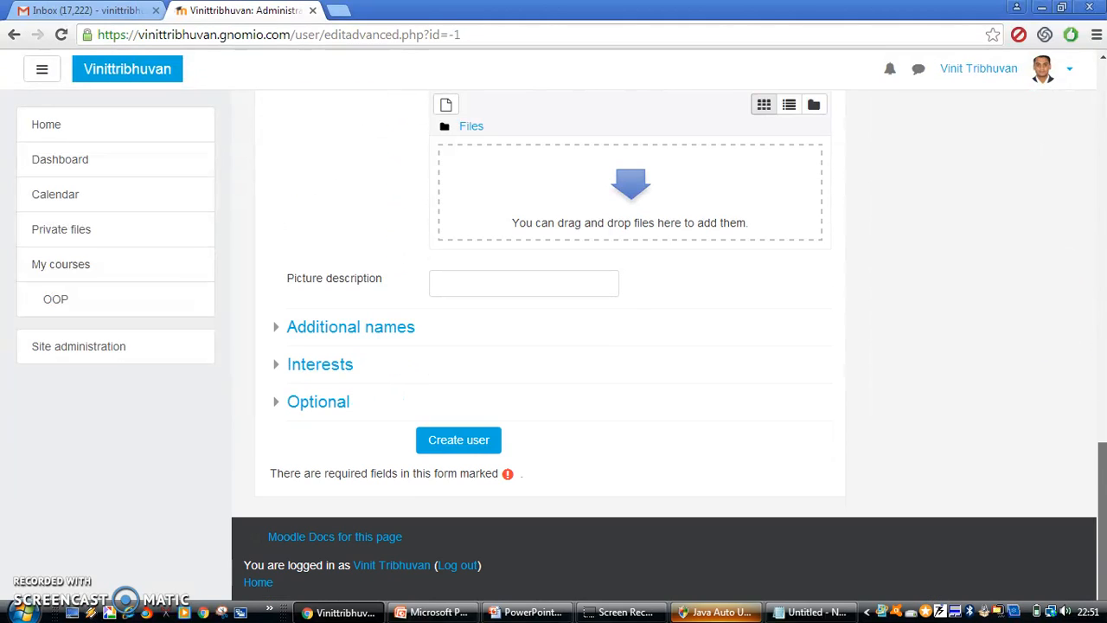
Create the new account and check the site's user list now shows 6 users
{"action": "left_click", "coordinate": [483, 442]}
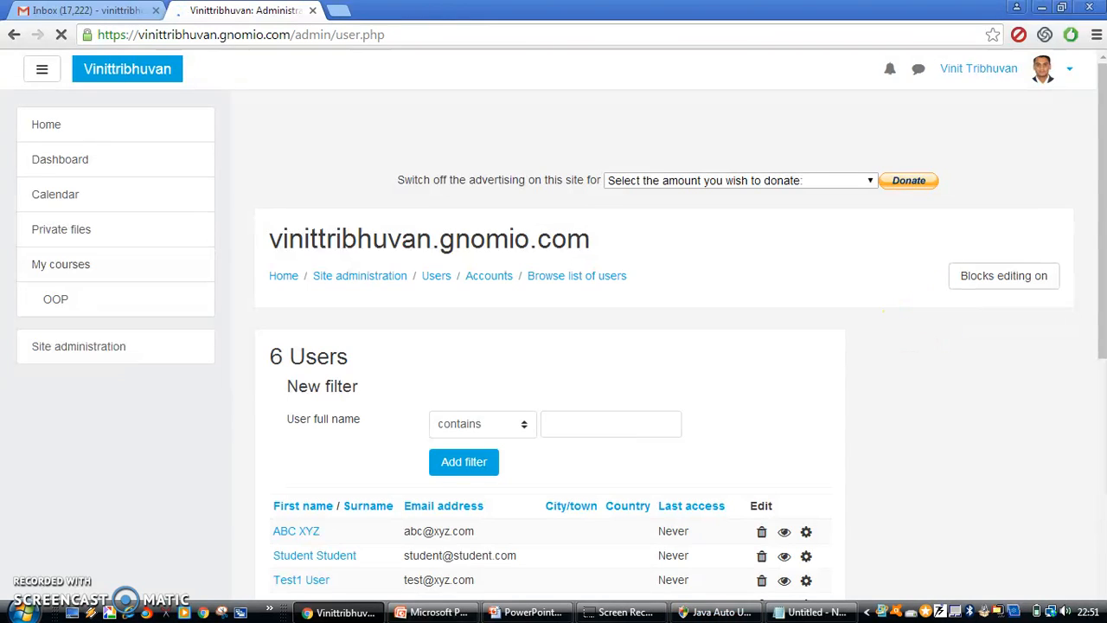
{"action": "left_click_drag", "start_coordinate": [1104, 236], "coordinate": [1106, 338]}
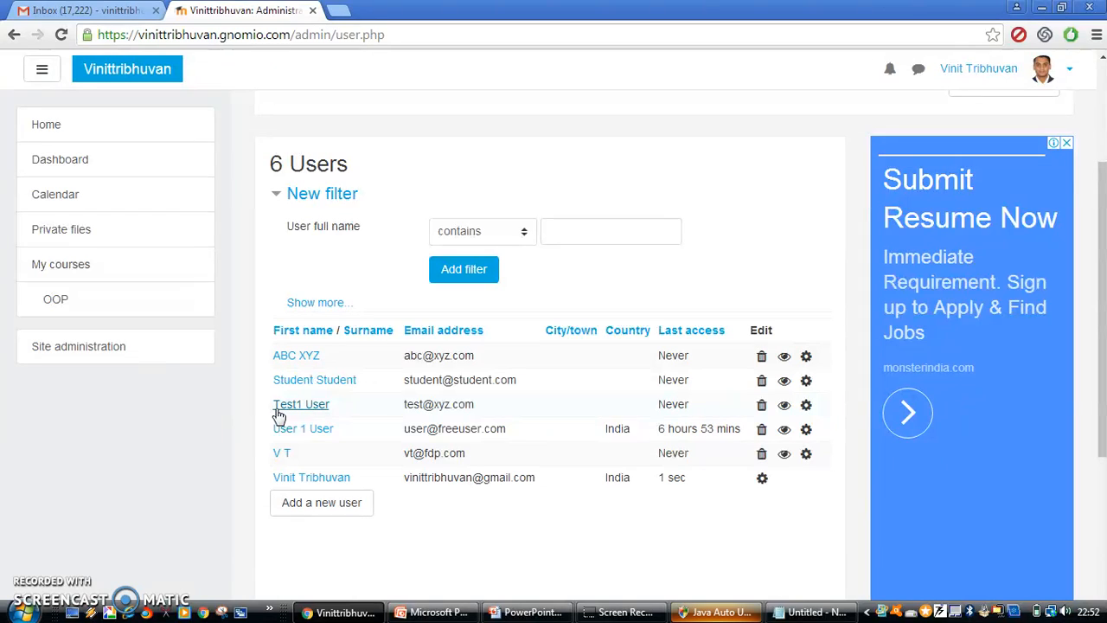
{"action": "left_click", "coordinate": [69, 302]}
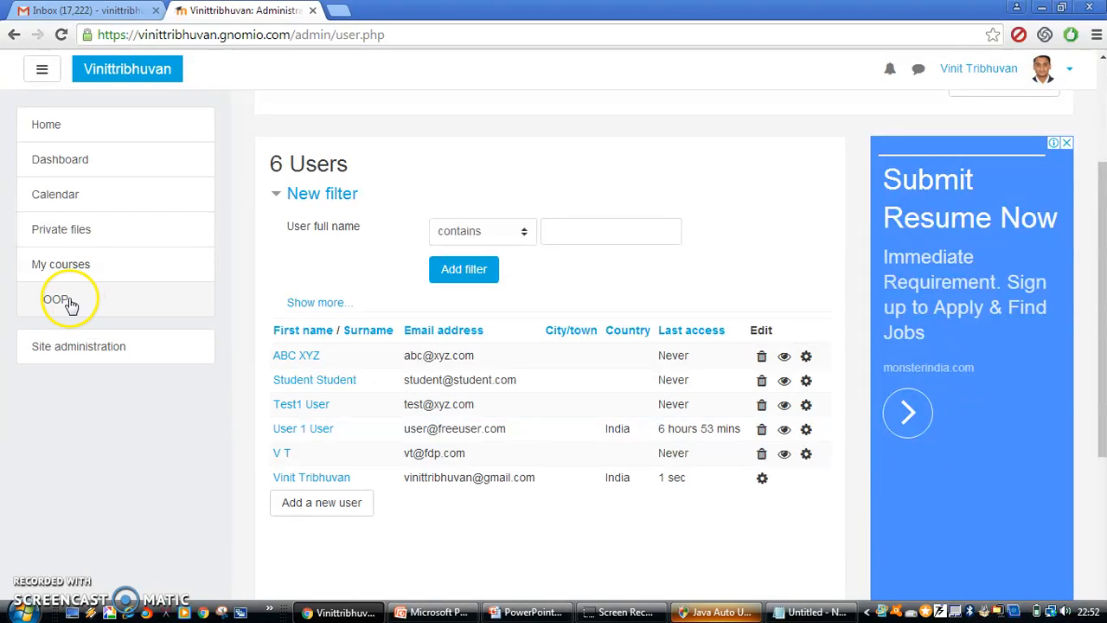
Open the OOP course and reach its full Course administration page via the gear menu's More..
{"action": "left_click", "coordinate": [70, 303]}
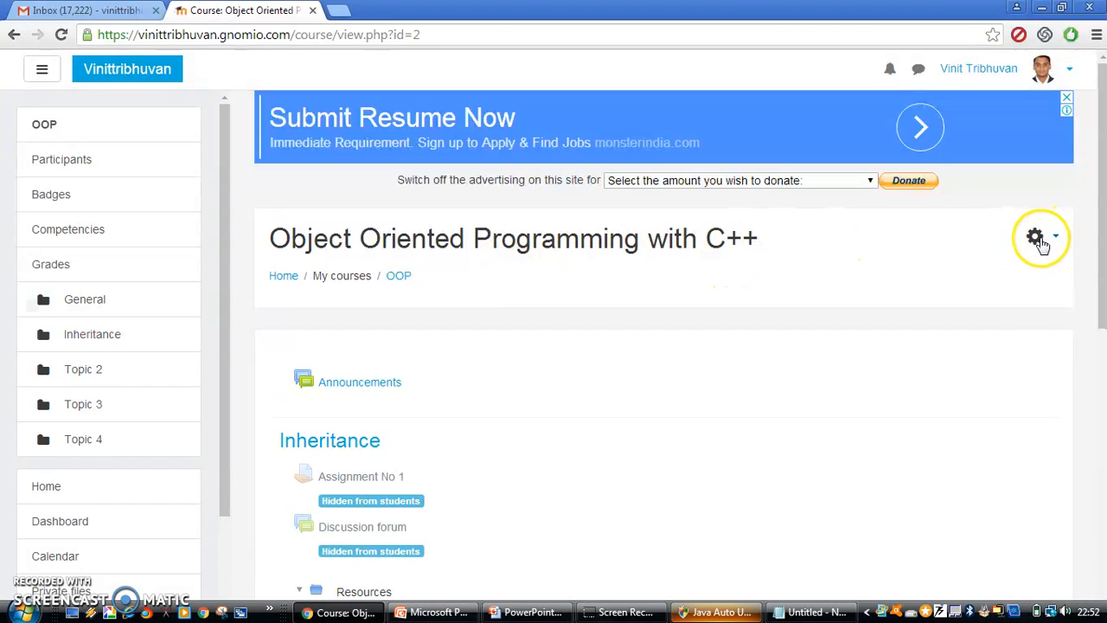
{"action": "left_click", "coordinate": [1036, 238]}
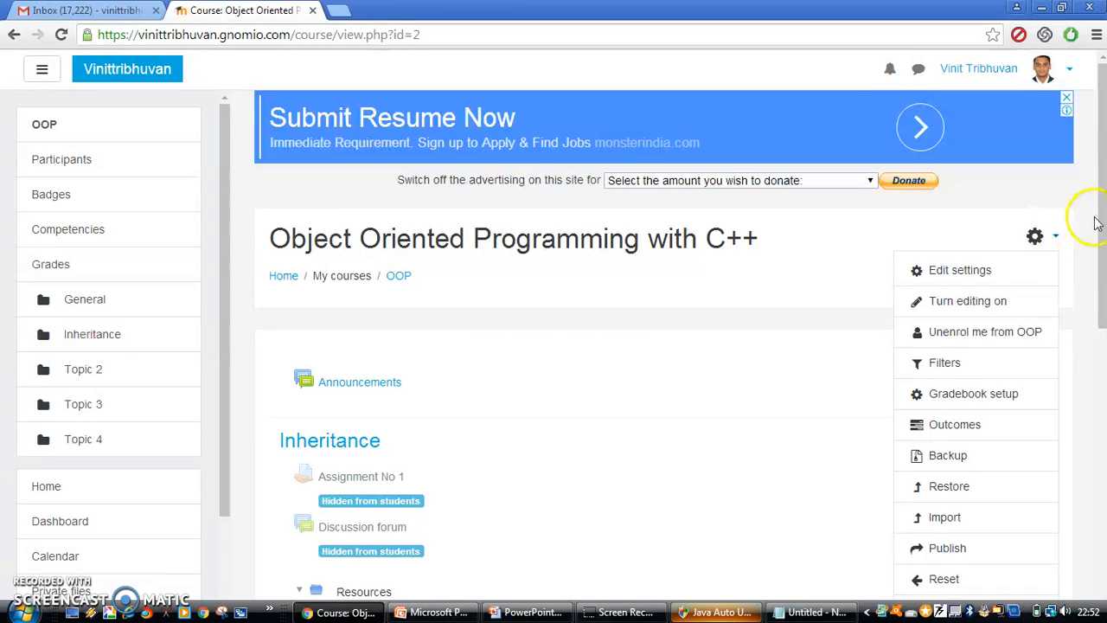
{"action": "scroll", "coordinate": [1101, 222], "scroll_direction": "down", "scroll_amount": 1}
{"action": "left_click_drag", "start_coordinate": [1101, 256], "coordinate": [1101, 269]}
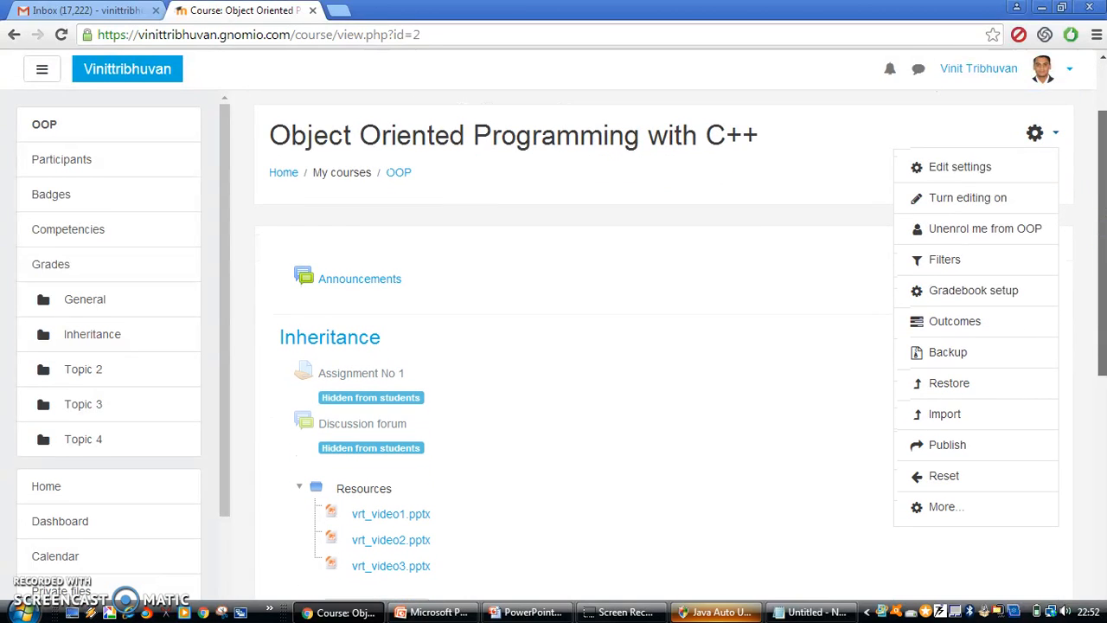
{"action": "left_click", "coordinate": [942, 508]}
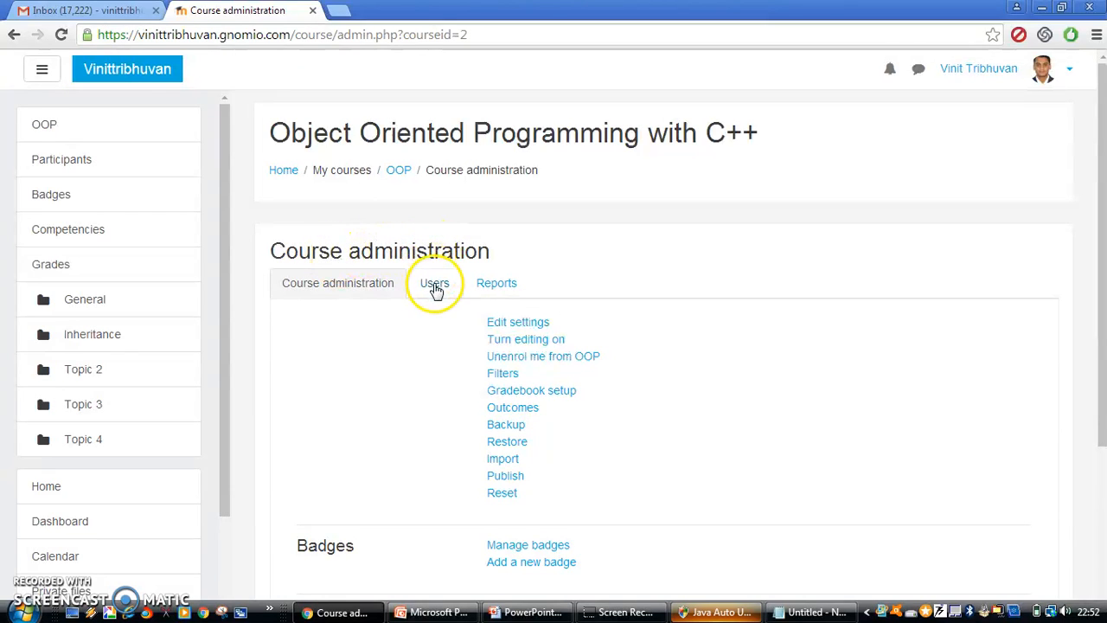
Open the OOP course's Enrolled users list showing three students and one teacher
{"action": "left_click", "coordinate": [435, 287]}
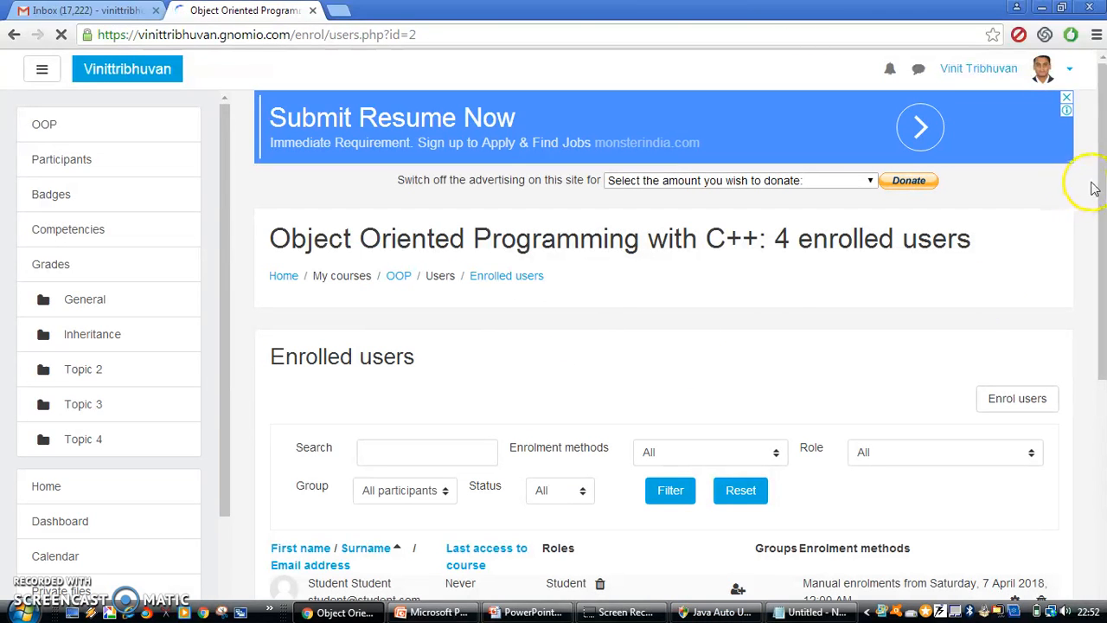
{"action": "left_click_drag", "start_coordinate": [1100, 186], "coordinate": [1100, 306]}
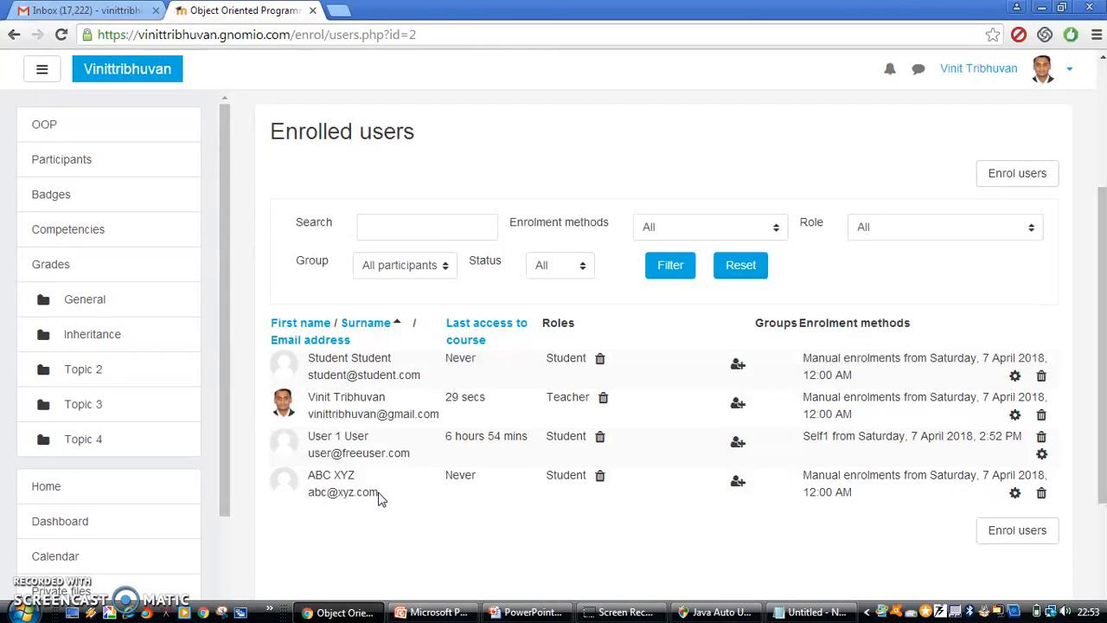
Enrol the new test user in the OOP course with the Student role and finish enrolling
{"action": "left_click", "coordinate": [1006, 536]}
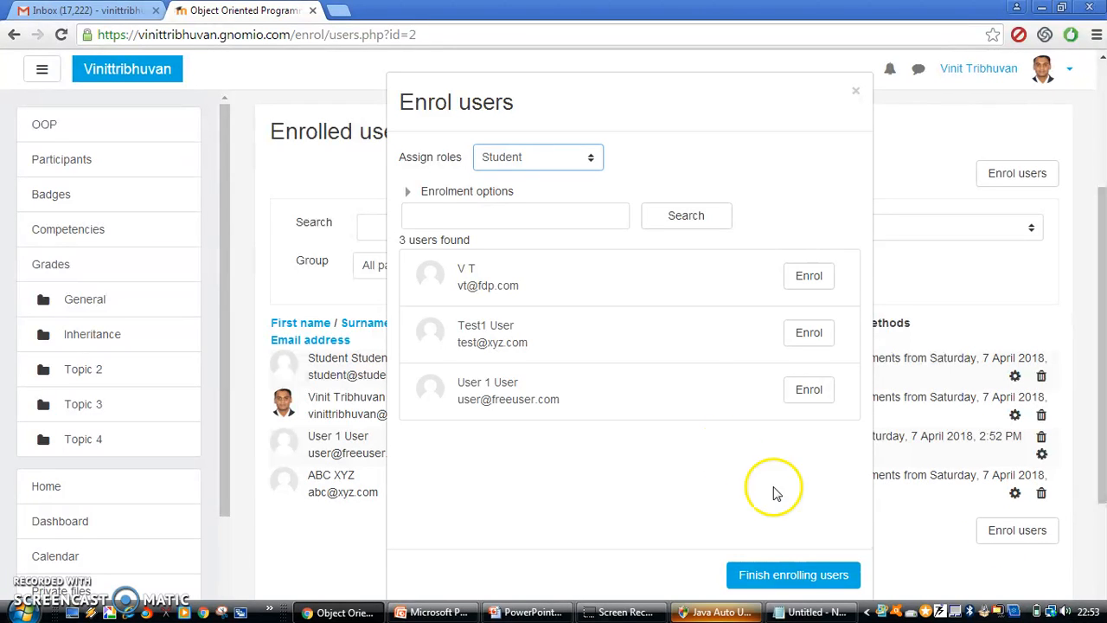
{"action": "left_click", "coordinate": [798, 342]}
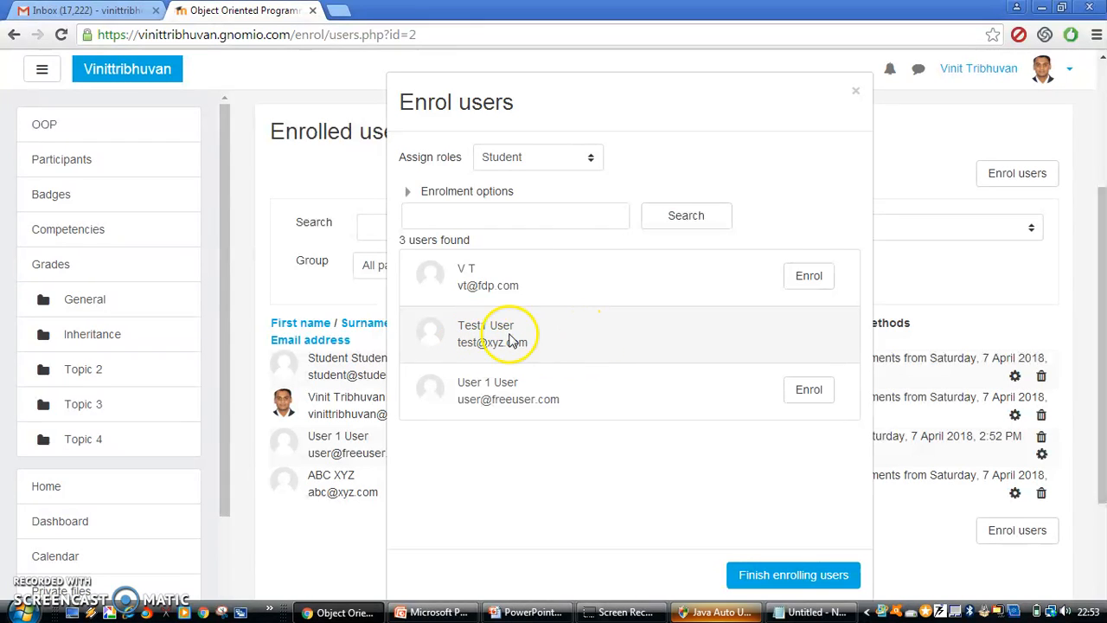
{"action": "left_click", "coordinate": [785, 575]}
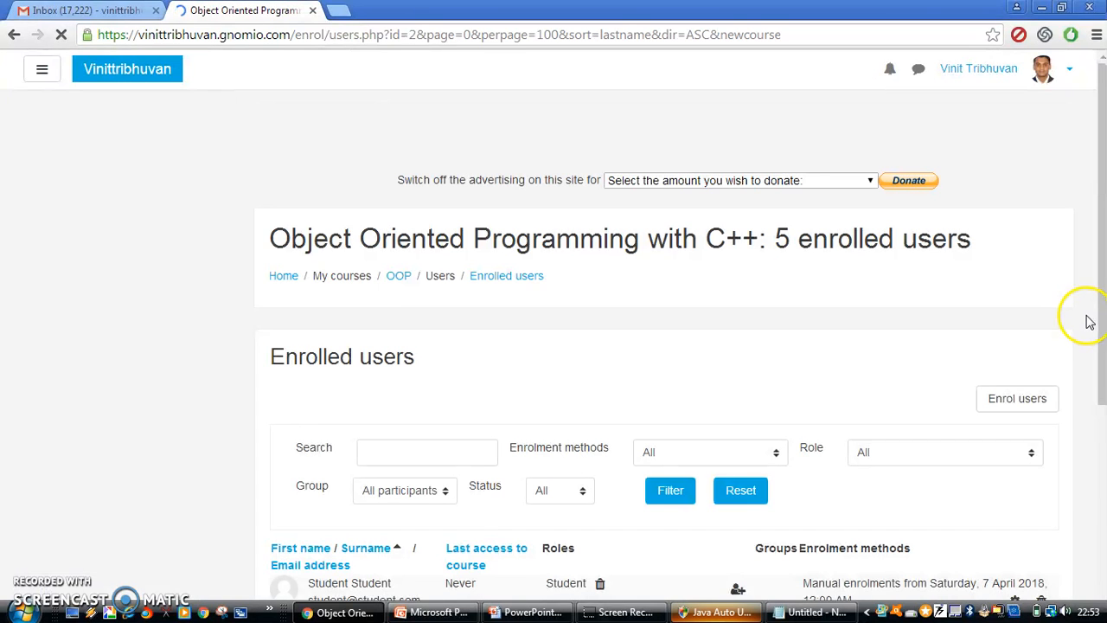
{"action": "left_click_drag", "start_coordinate": [1101, 320], "coordinate": [1105, 398]}
{"action": "scroll", "coordinate": [735, 420], "scroll_direction": "down", "scroll_amount": 2}
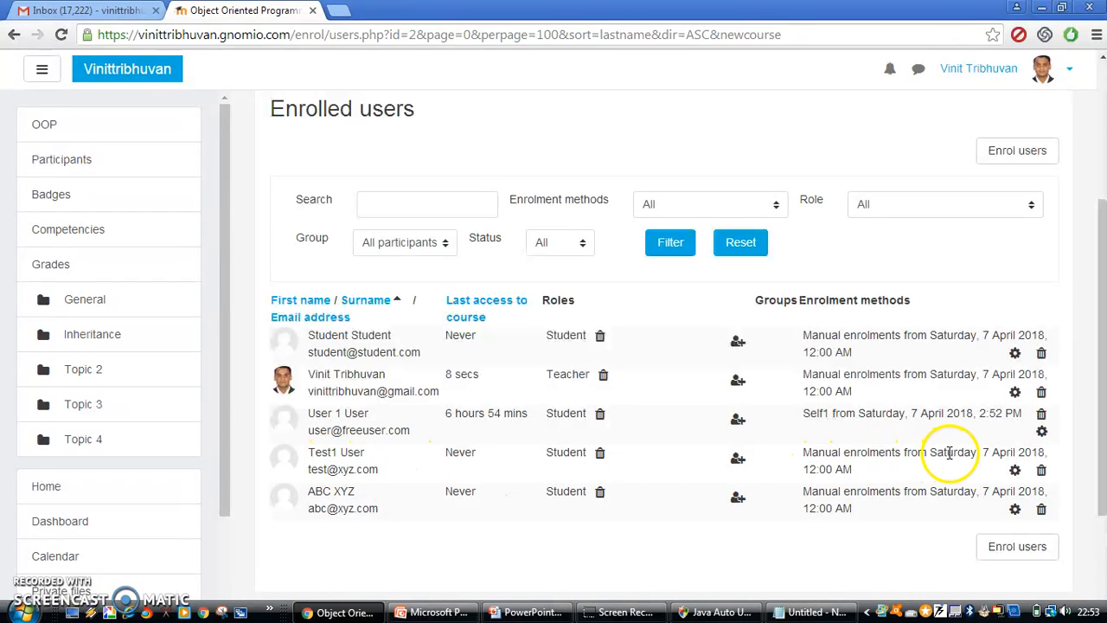
{"action": "left_click_drag", "start_coordinate": [1101, 366], "coordinate": [1099, 285]}
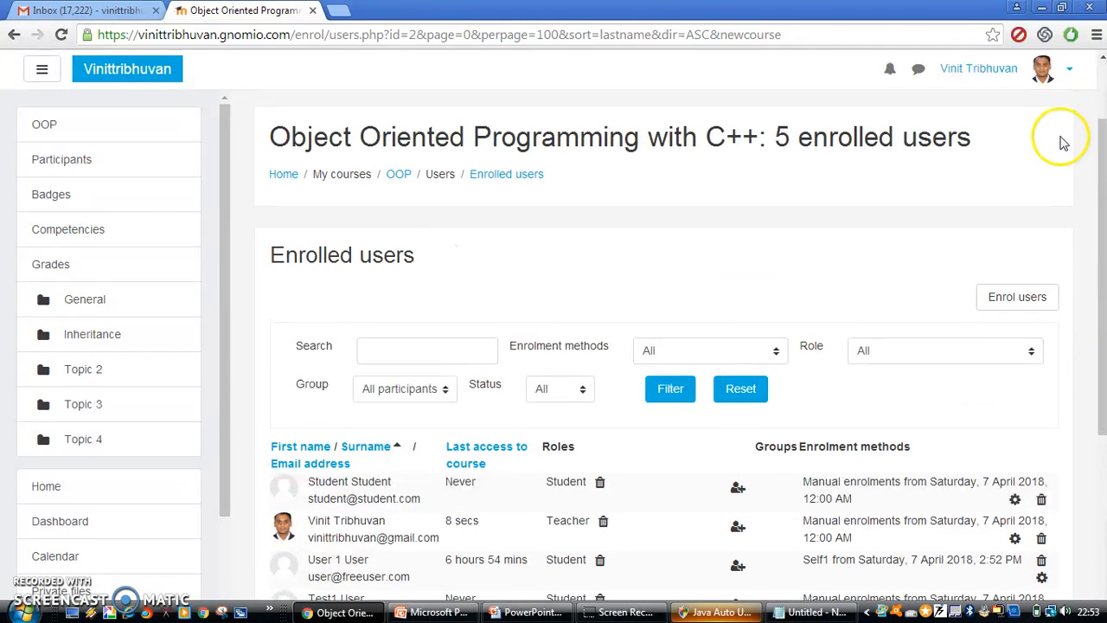
{"action": "left_click", "coordinate": [1069, 76]}
Log out of the administrator account, clear the login page's saved username, and view the noted credentials
{"action": "left_click", "coordinate": [995, 262]}
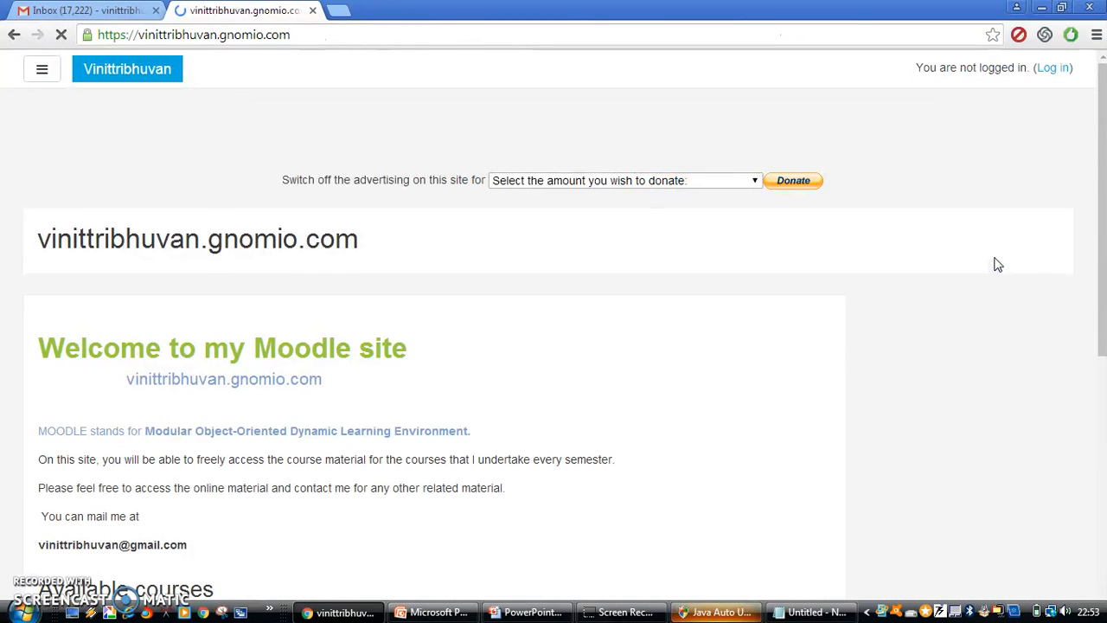
{"action": "left_click", "coordinate": [1053, 69]}
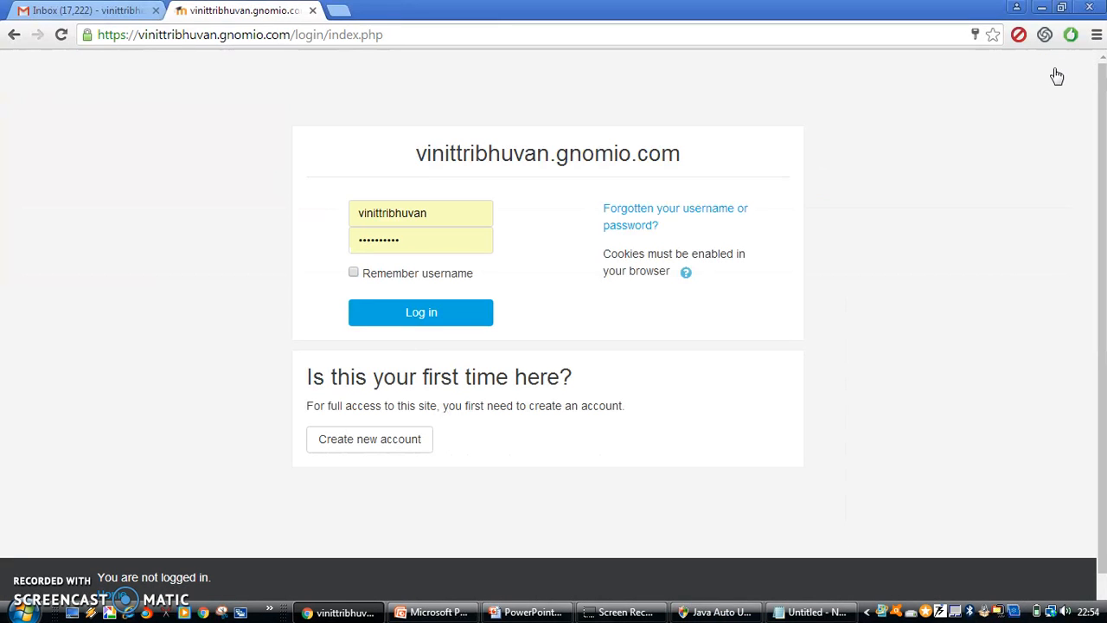
{"action": "left_click", "coordinate": [458, 213]}
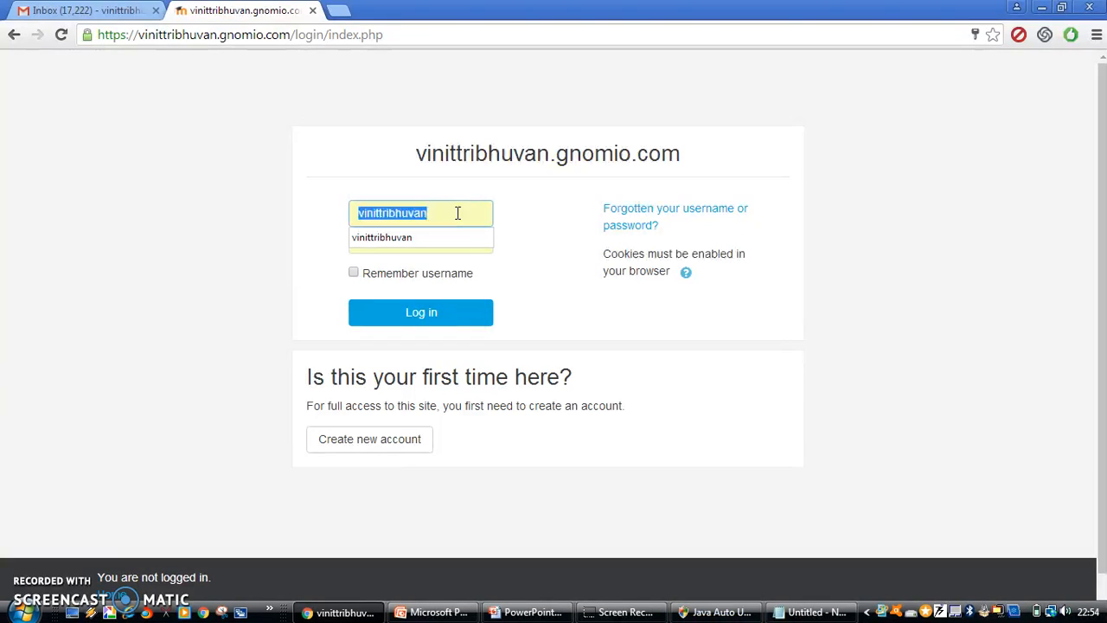
{"action": "key", "text": "BackSpace"}
{"action": "key", "text": "alt+Tab"}
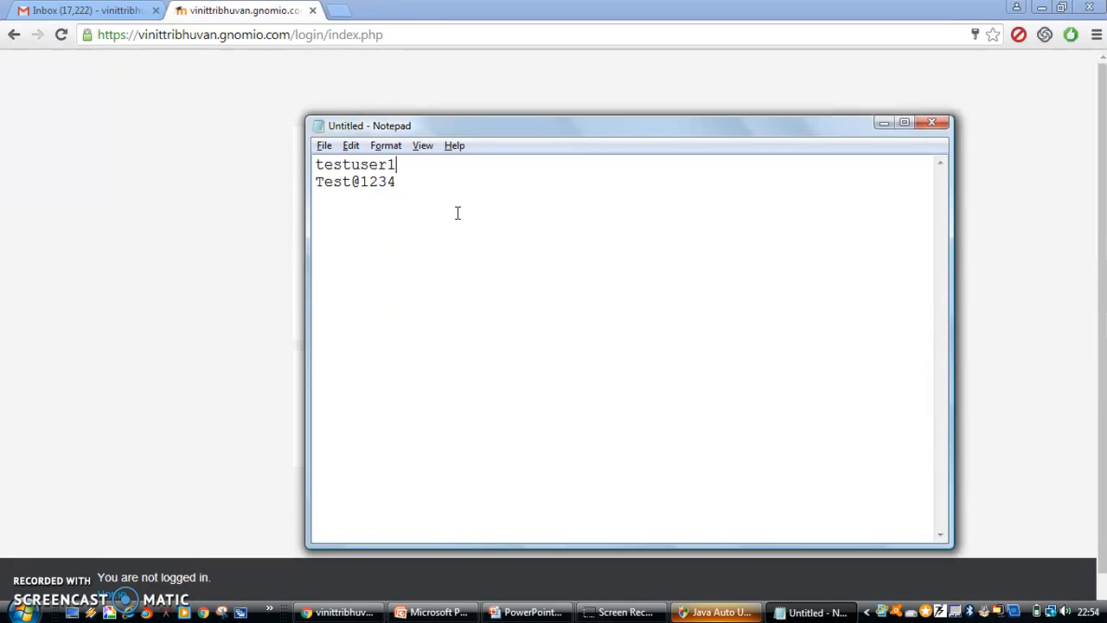
Enter username testuser1 and begin the new account's password, checking the noted password in Notepad
{"action": "key", "text": "alt+Tab"}
{"action": "type", "text": "test"}
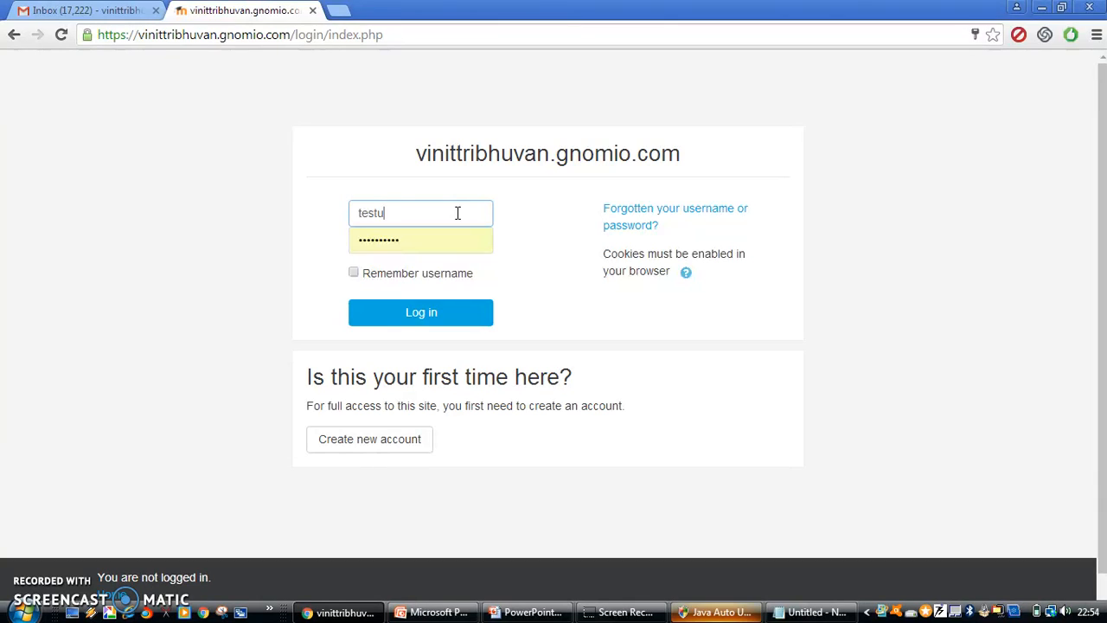
{"action": "type", "text": "user1"}
{"action": "left_click", "coordinate": [425, 244]}
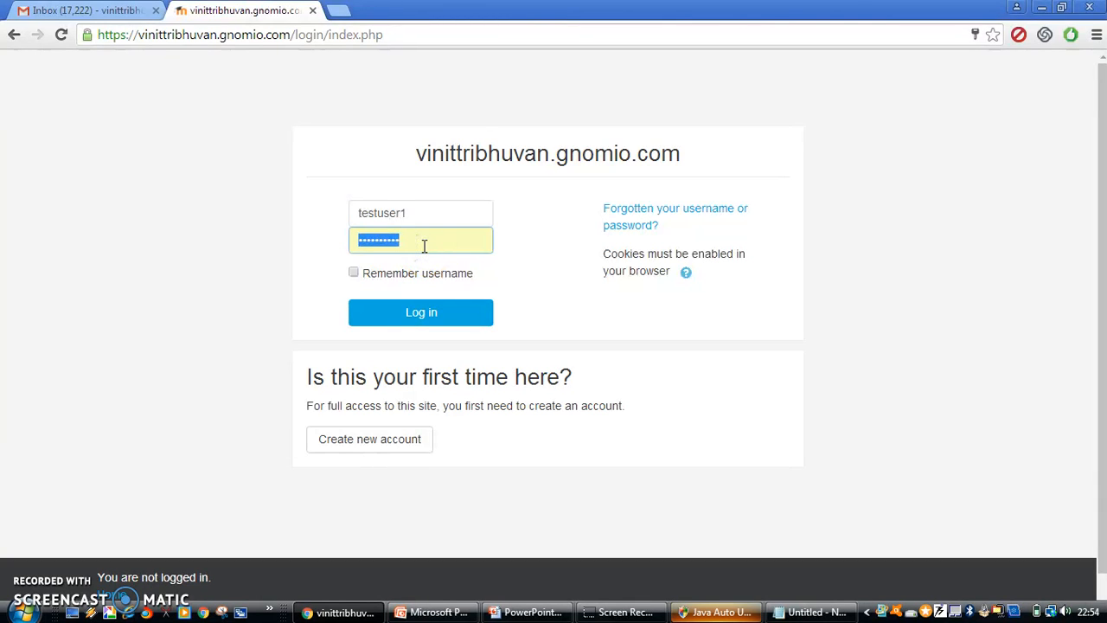
{"action": "type", "text": "••"}
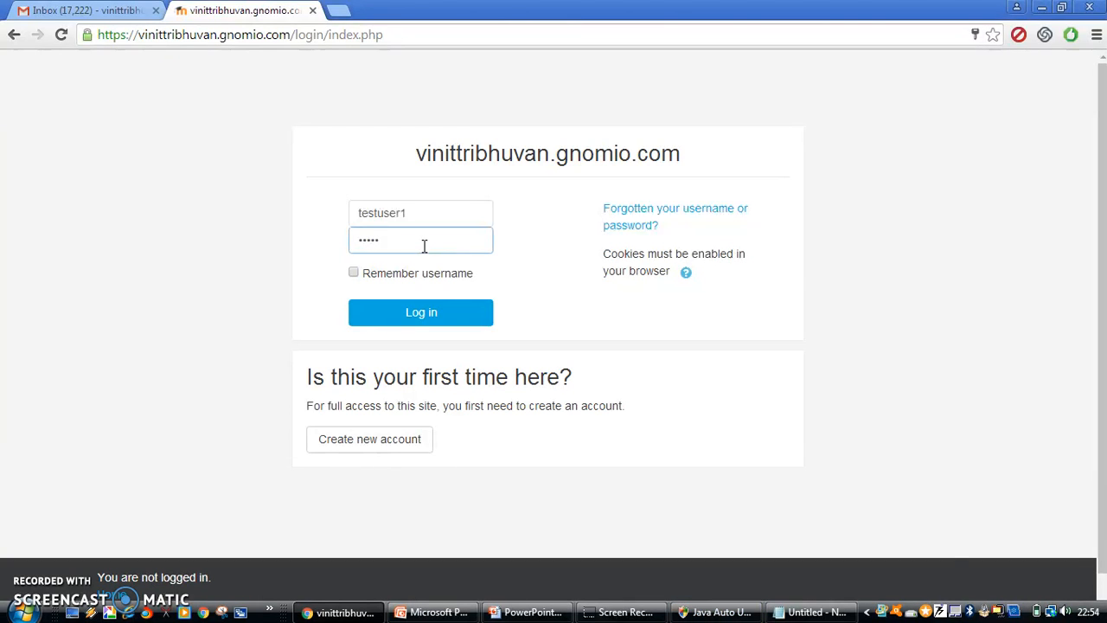
{"action": "key", "text": "alt+Tab"}
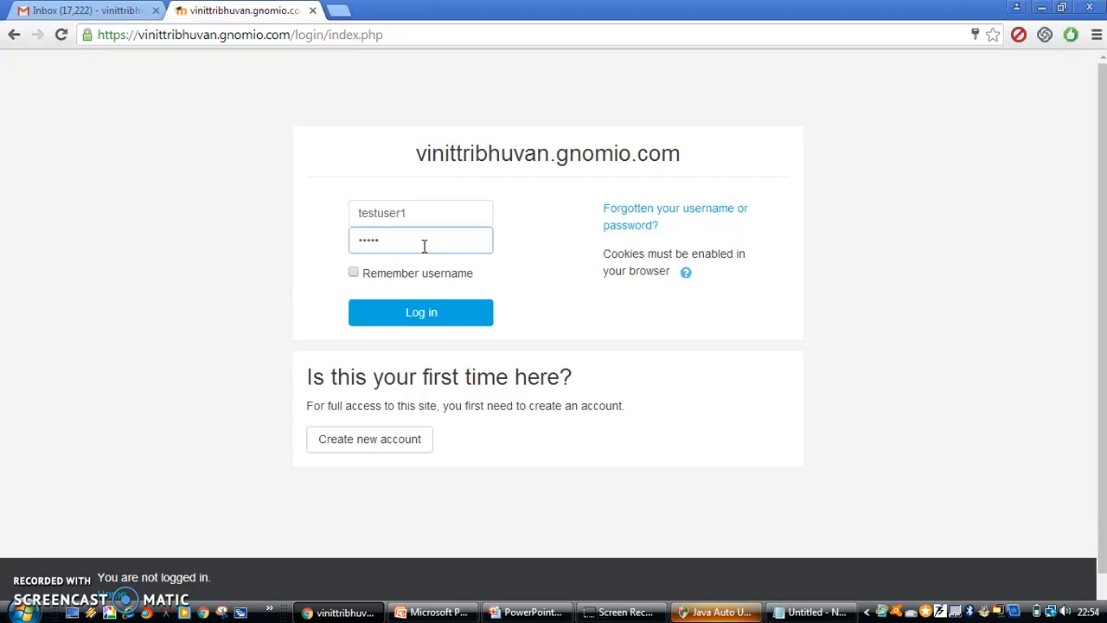
Sign in as Test1 User and open Object Oriented Programming with C++ from My courses
{"action": "left_click", "coordinate": [391, 310]}
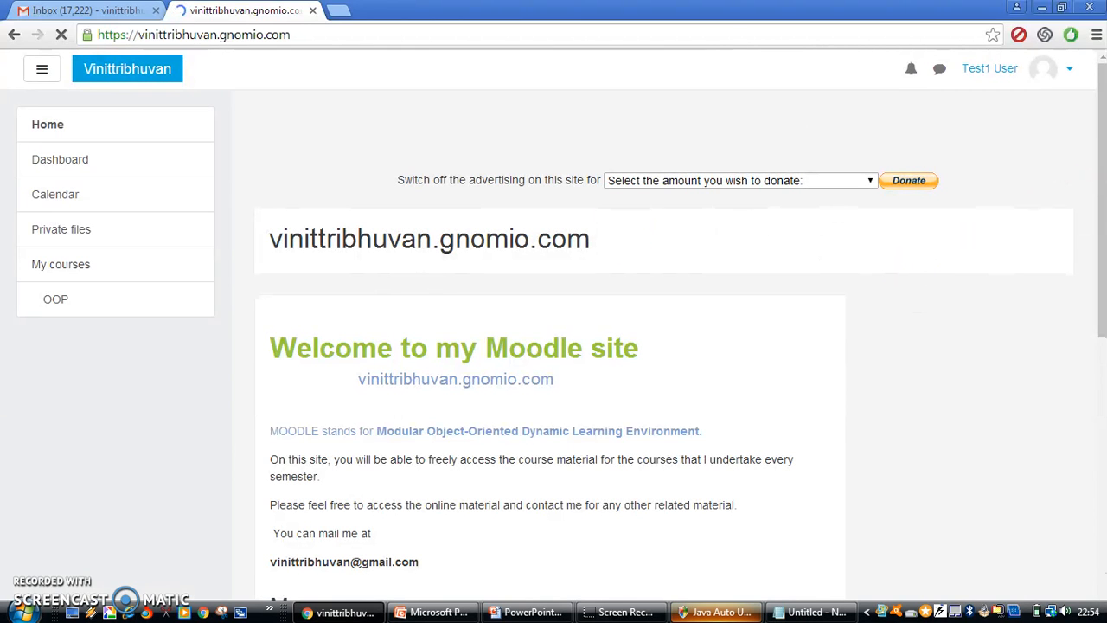
{"action": "left_click_drag", "start_coordinate": [1097, 187], "coordinate": [1095, 373]}
{"action": "left_click", "coordinate": [528, 289]}
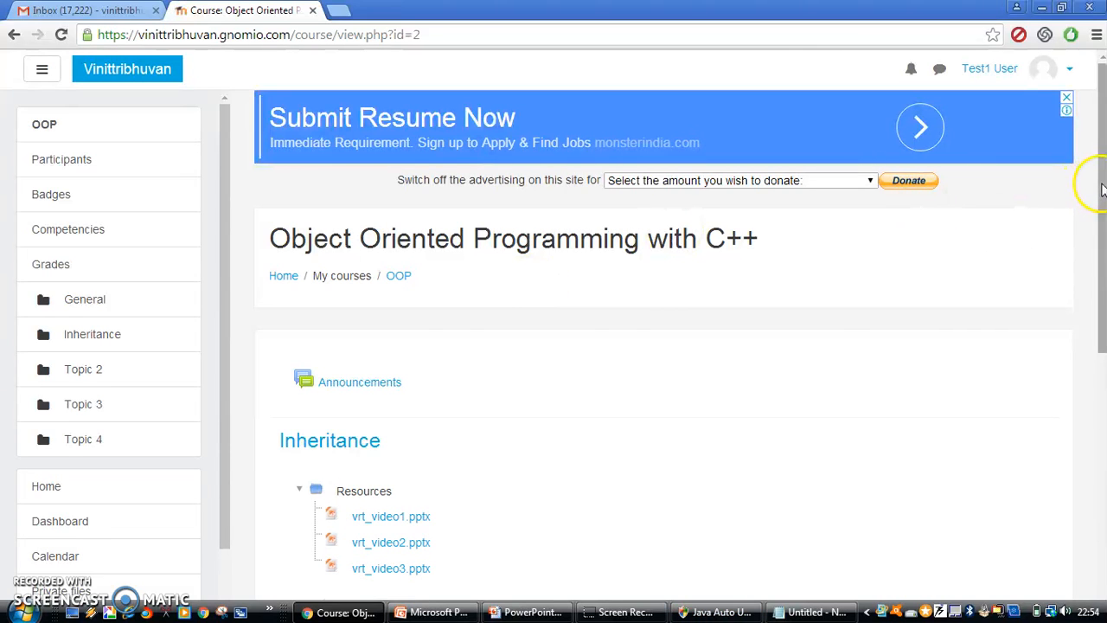
{"action": "mouse_move", "coordinate": [1102, 189]}
{"action": "left_mouse_down"}
{"action": "mouse_move", "coordinate": [1102, 393]}
{"action": "mouse_move", "coordinate": [1095, 174]}
{"action": "left_mouse_up"}
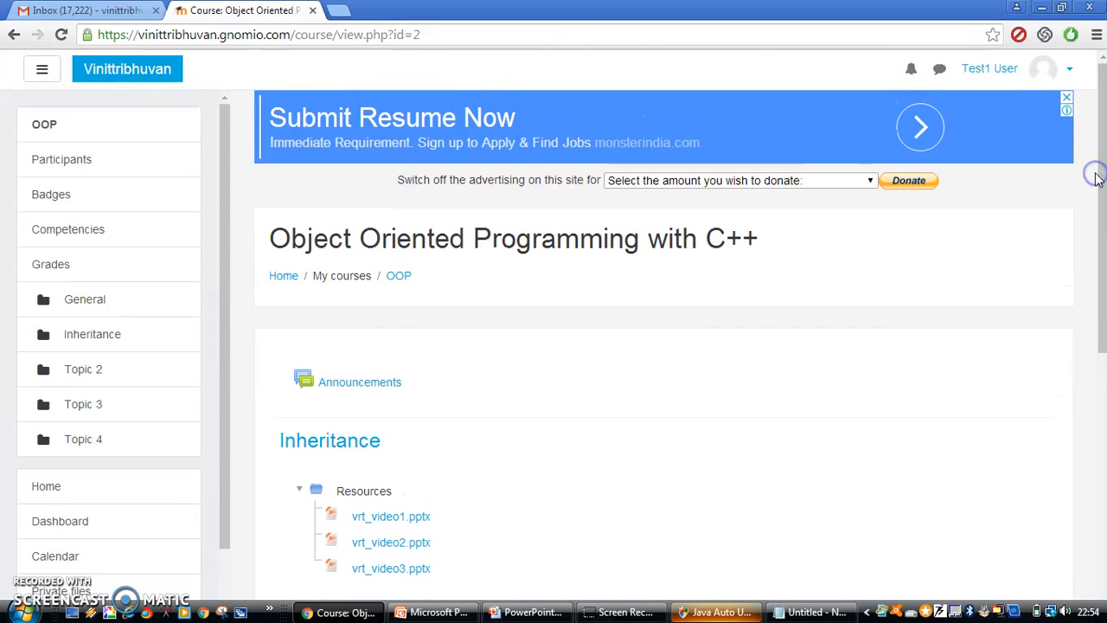